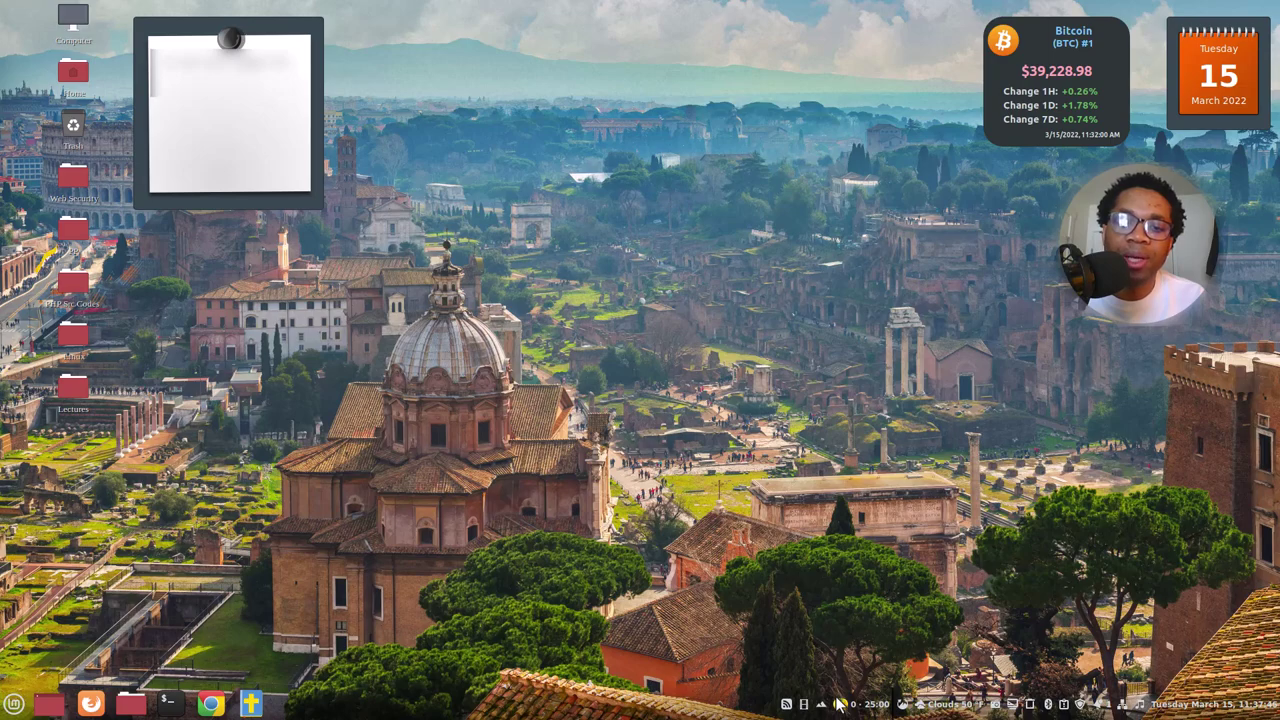
- Launch System Reports from the panel tray and a 'syst' menu search, then dismiss the menu
{"action": "left_click", "coordinate": [1063, 704]}
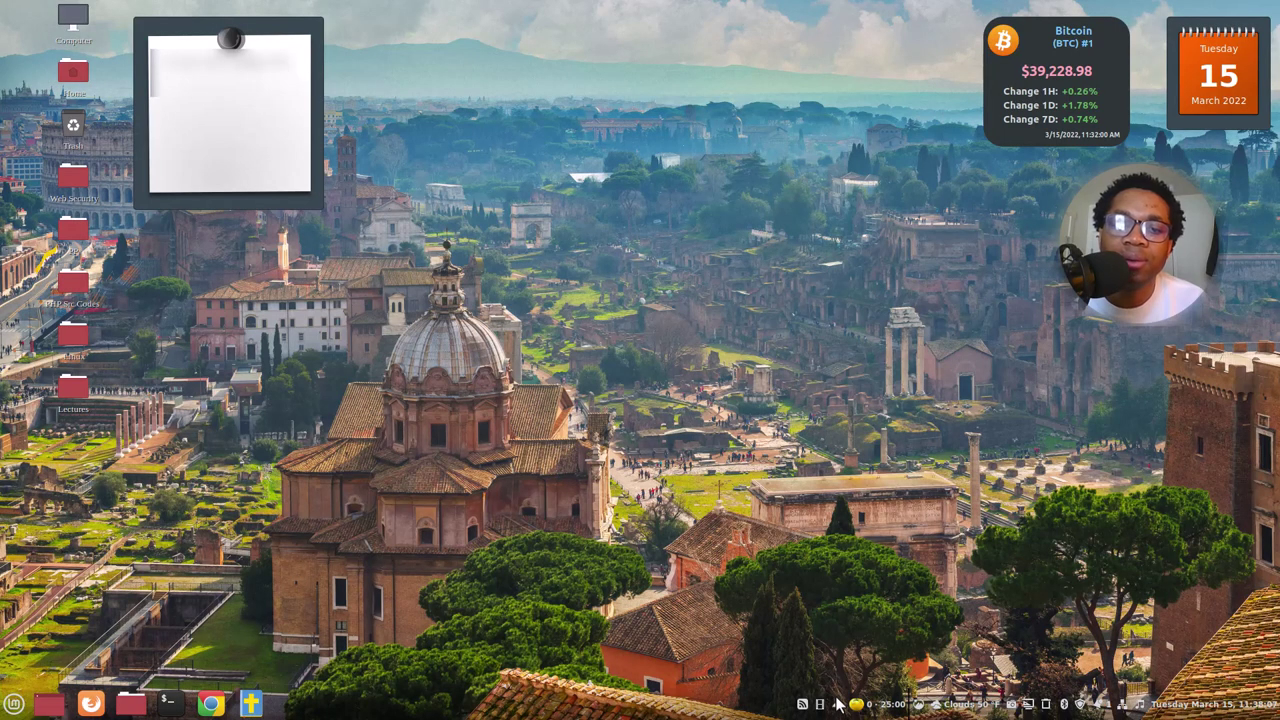
{"action": "left_click", "coordinate": [838, 704]}
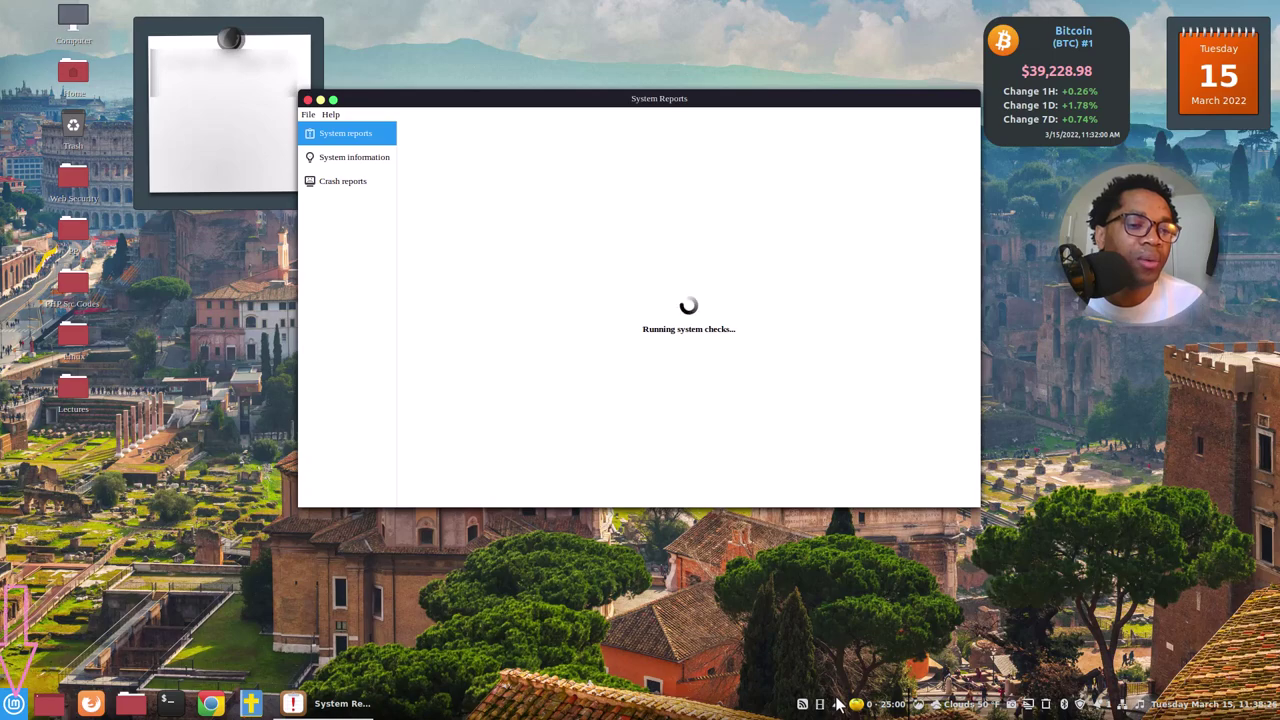
{"action": "key", "text": "super"}
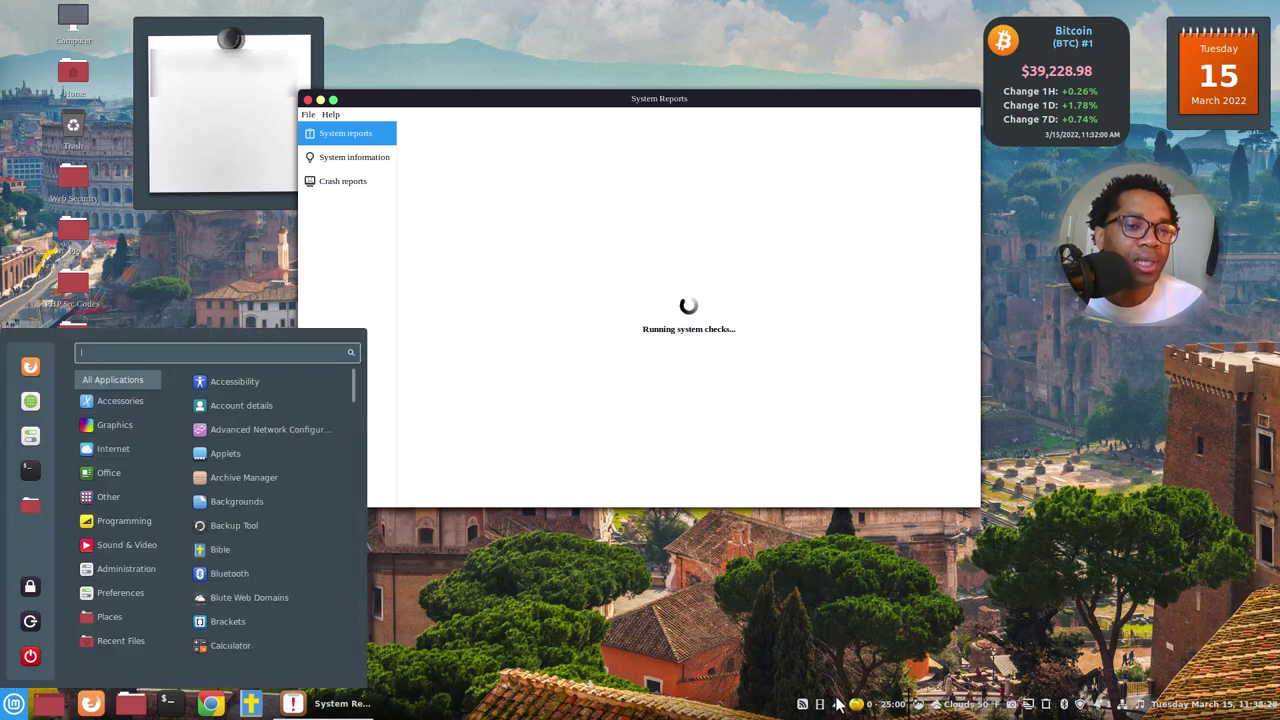
{"action": "type", "text": "syst"}
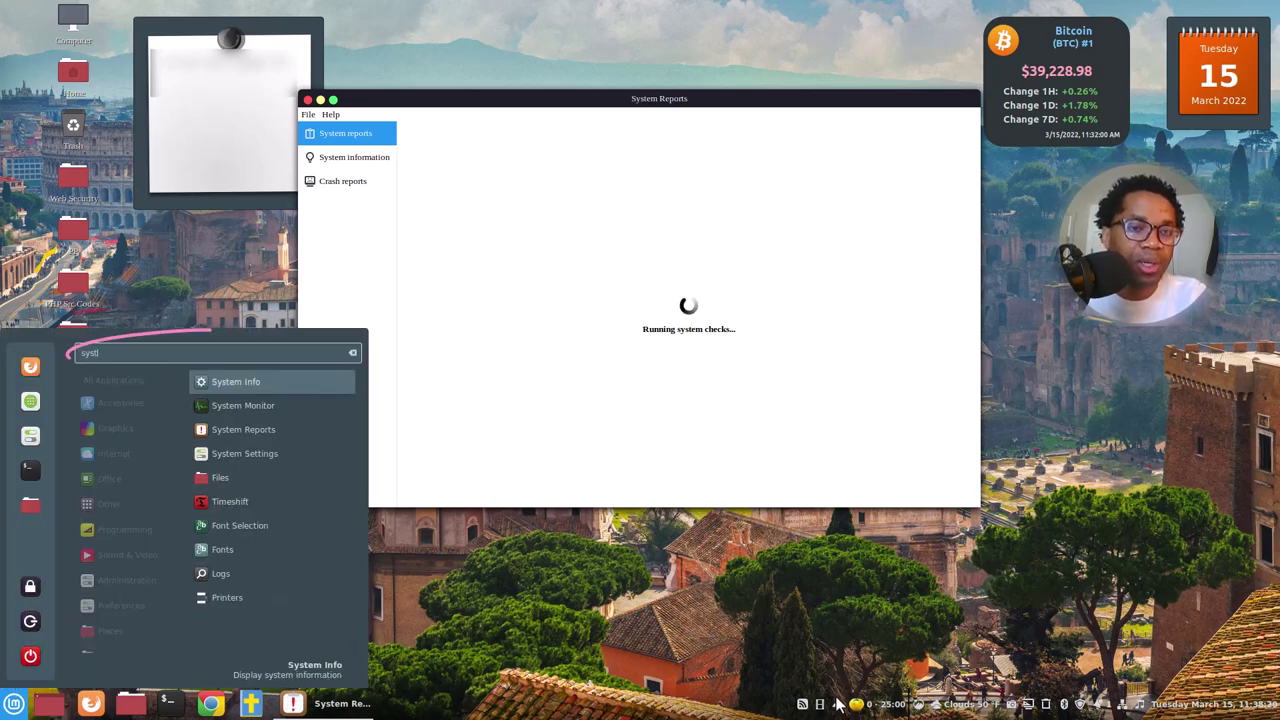
{"action": "key", "text": "Down"}
{"action": "key", "text": "Down"}
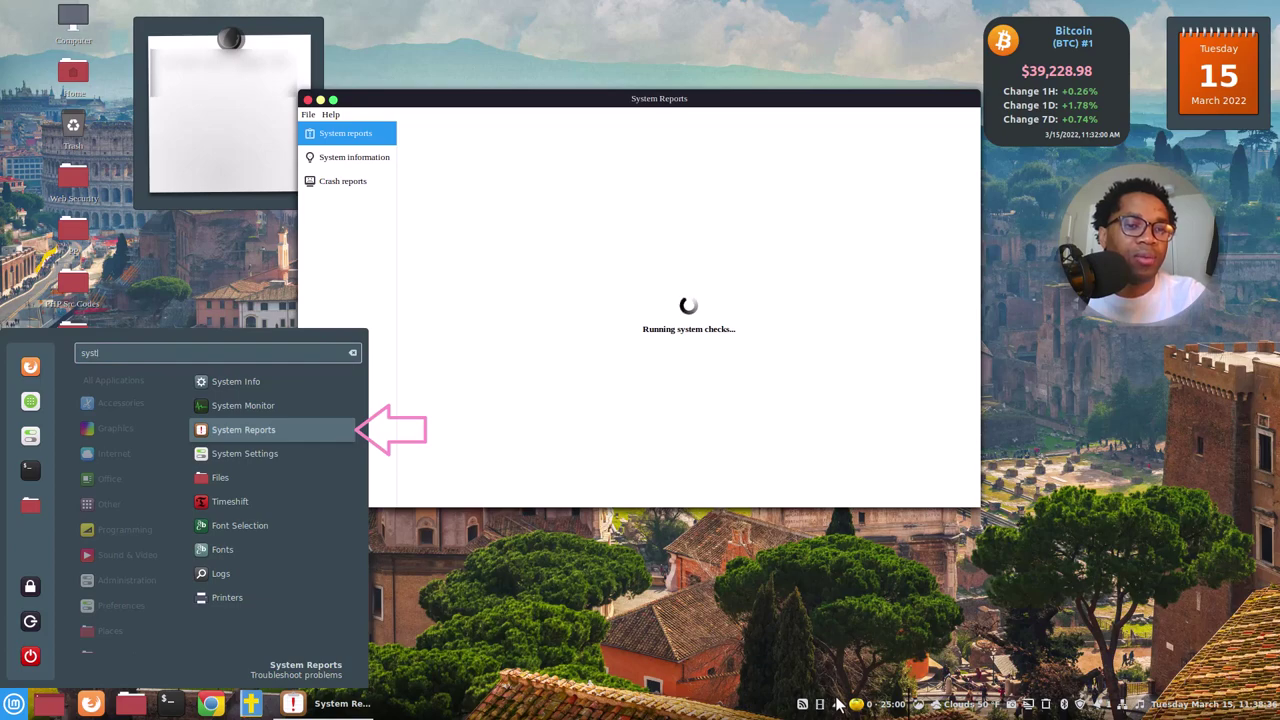
{"action": "key", "text": "Escape"}
{"action": "key", "text": "Escape"}
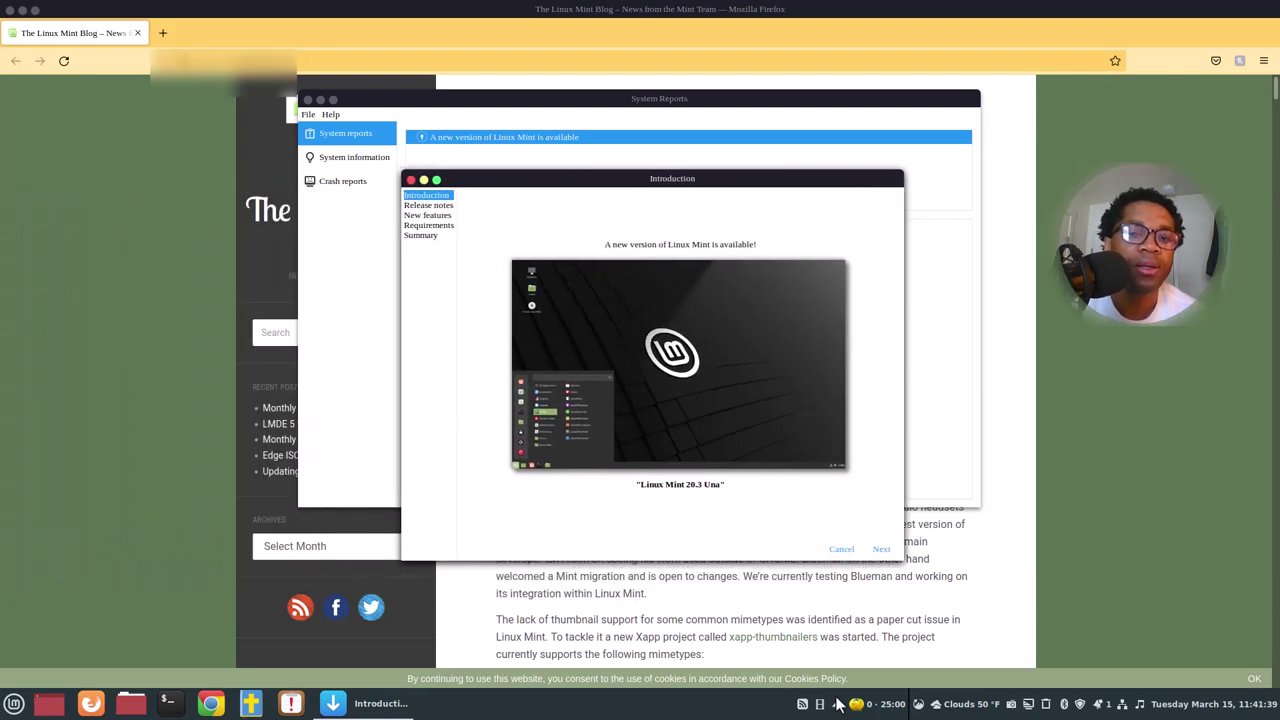
- Start the Linux Mint 20.3 Una upgrade and advance to its Release notes page
{"action": "key", "text": "Return"}
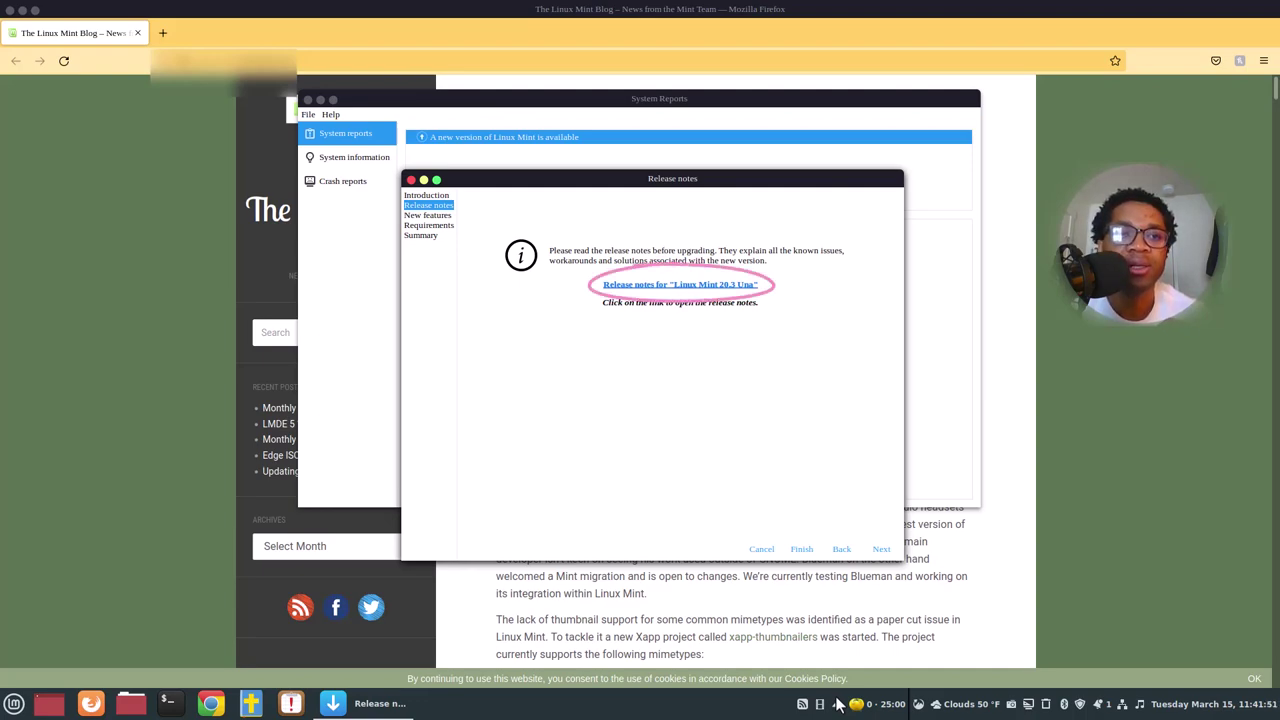
- Check the Linux Mint 20.3 Cinnamon release notes in Firefox, then return to the upgrade wizard
{"action": "key", "text": "alt+Tab"}
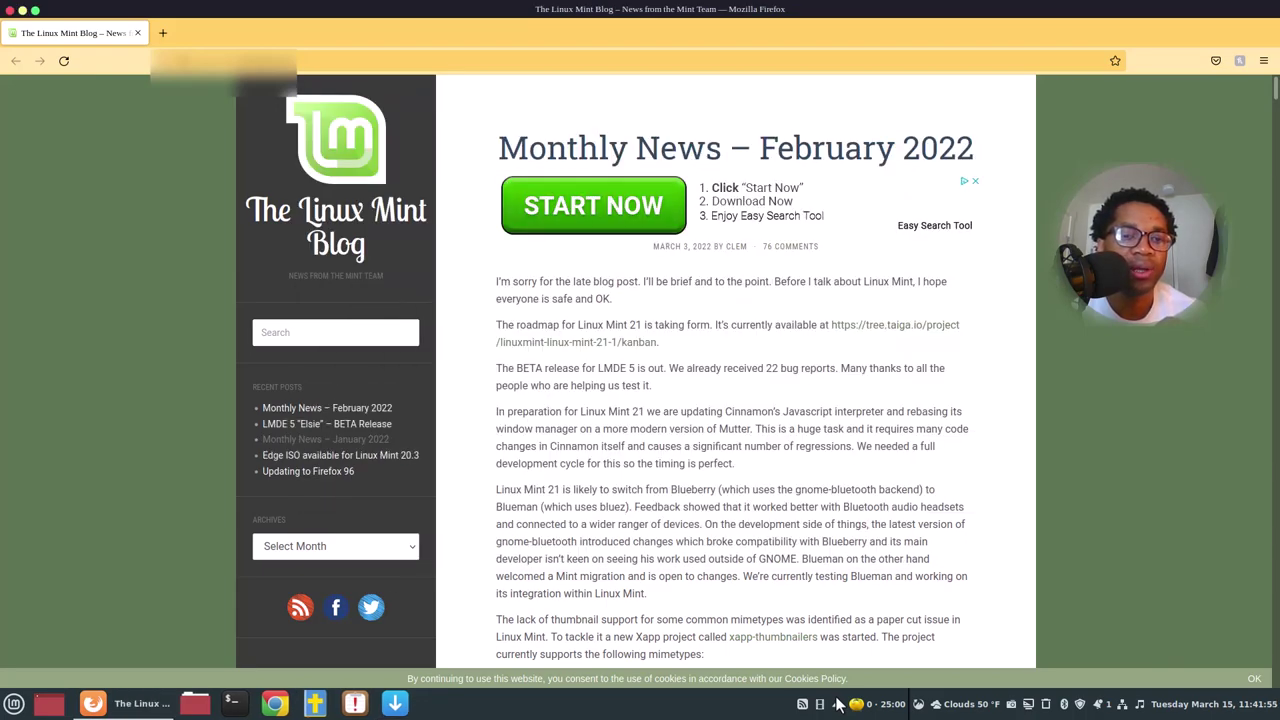
{"action": "key", "text": "alt+Tab"}
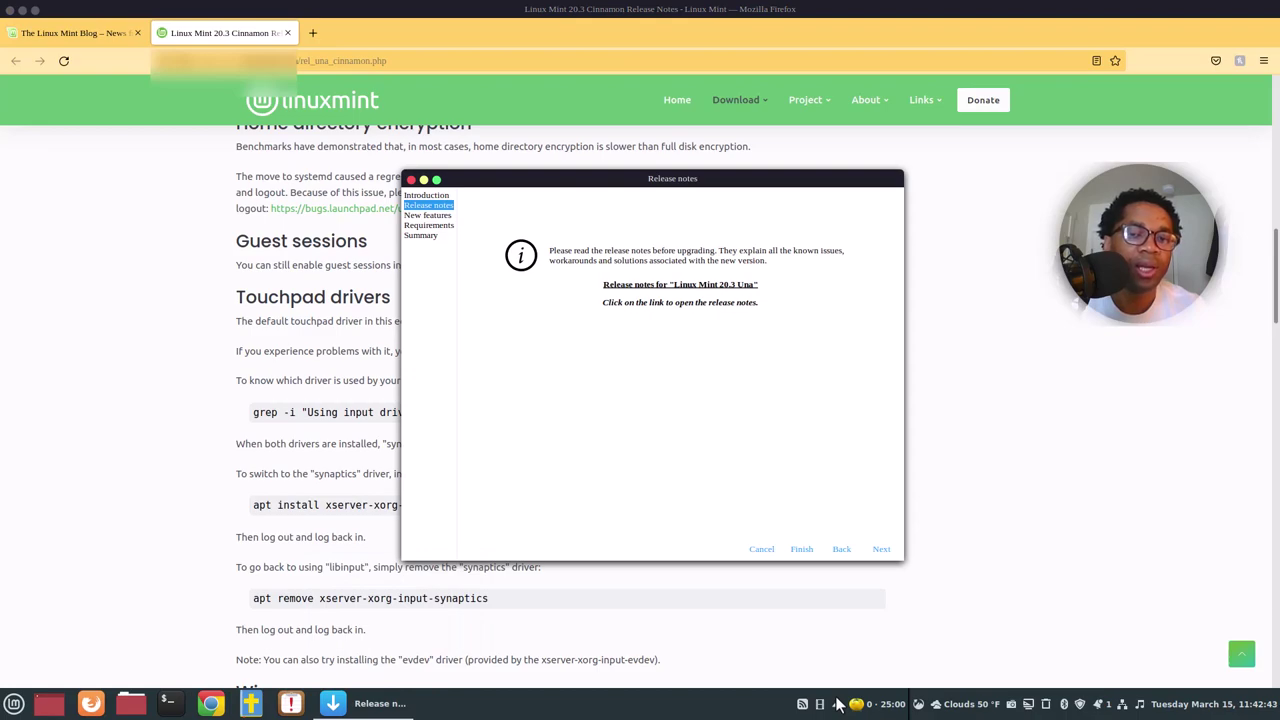
- Advance past New features to Requirements and tick 'I understand the risk' for the 20.3 upgrade
{"action": "key", "text": "Return"}
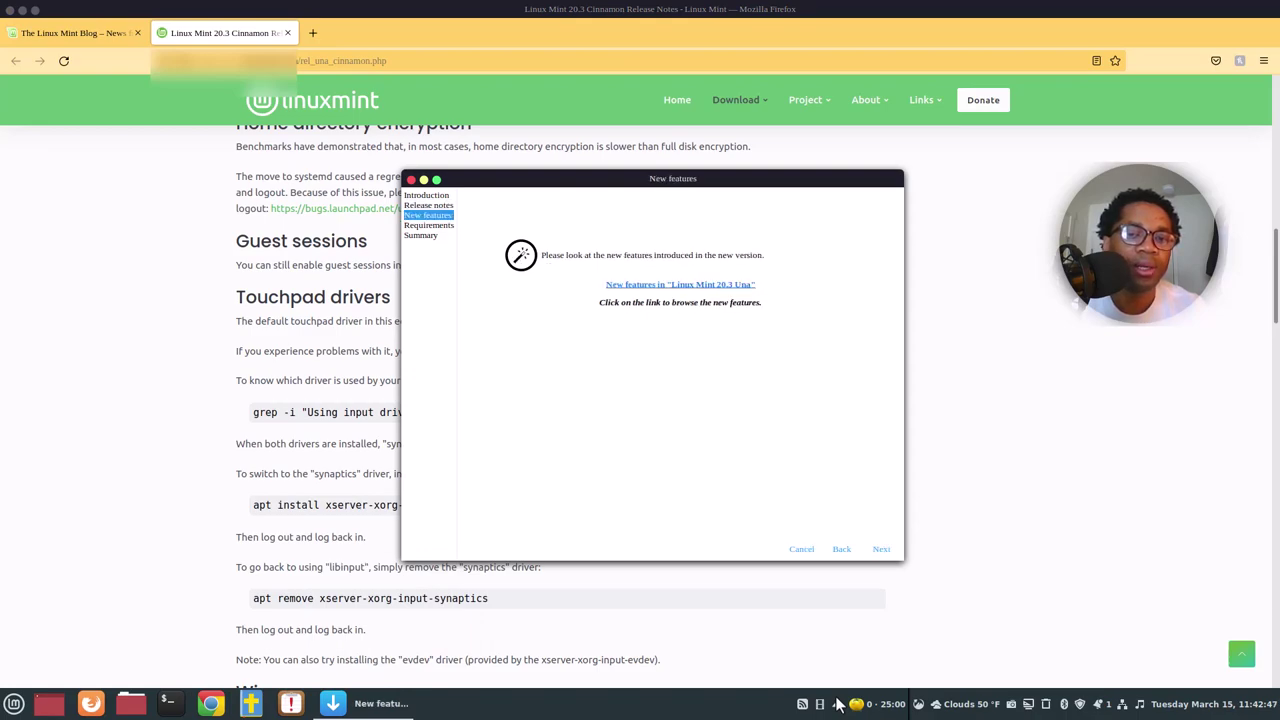
{"action": "key", "text": "Return"}
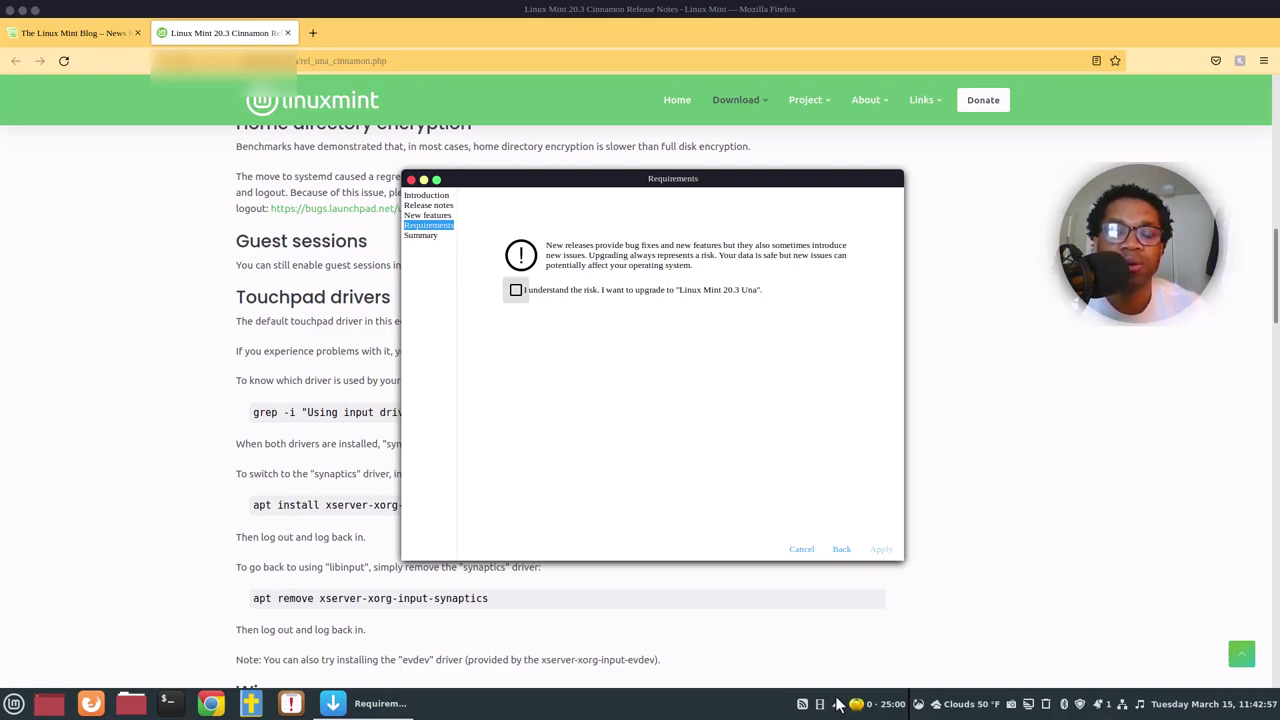
{"action": "key", "text": "space"}
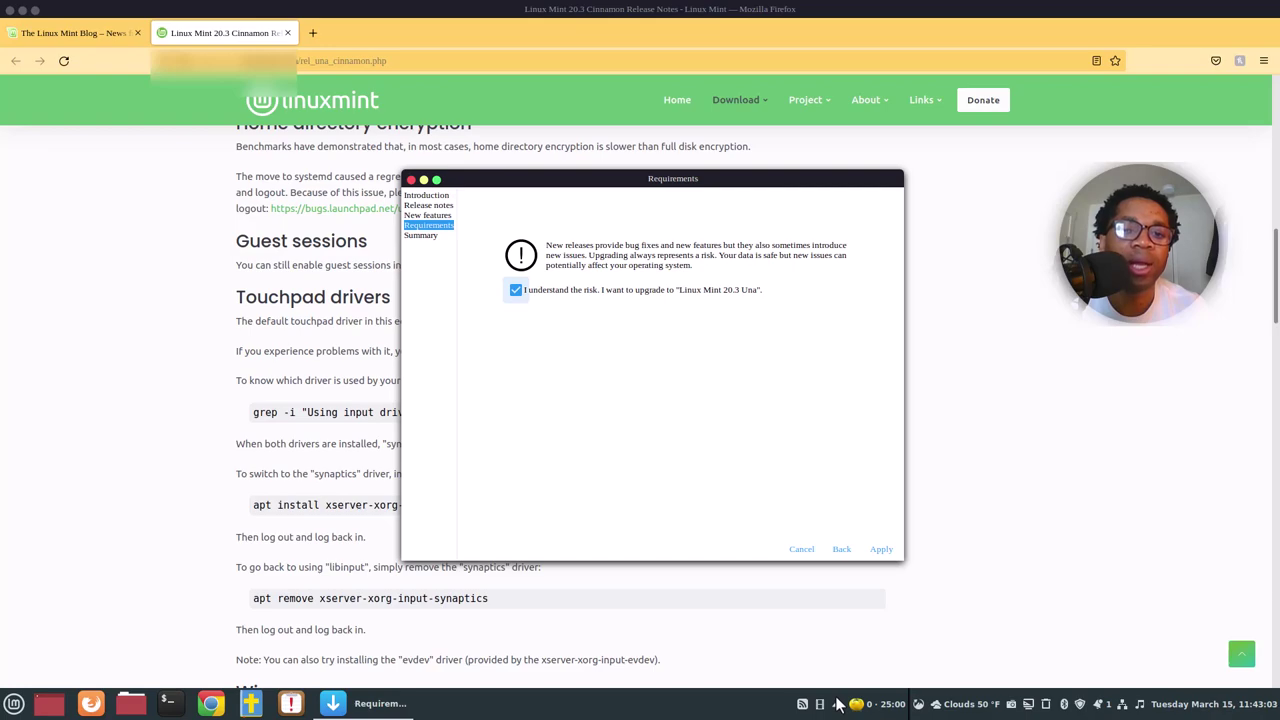
{"action": "key", "text": "Tab"}
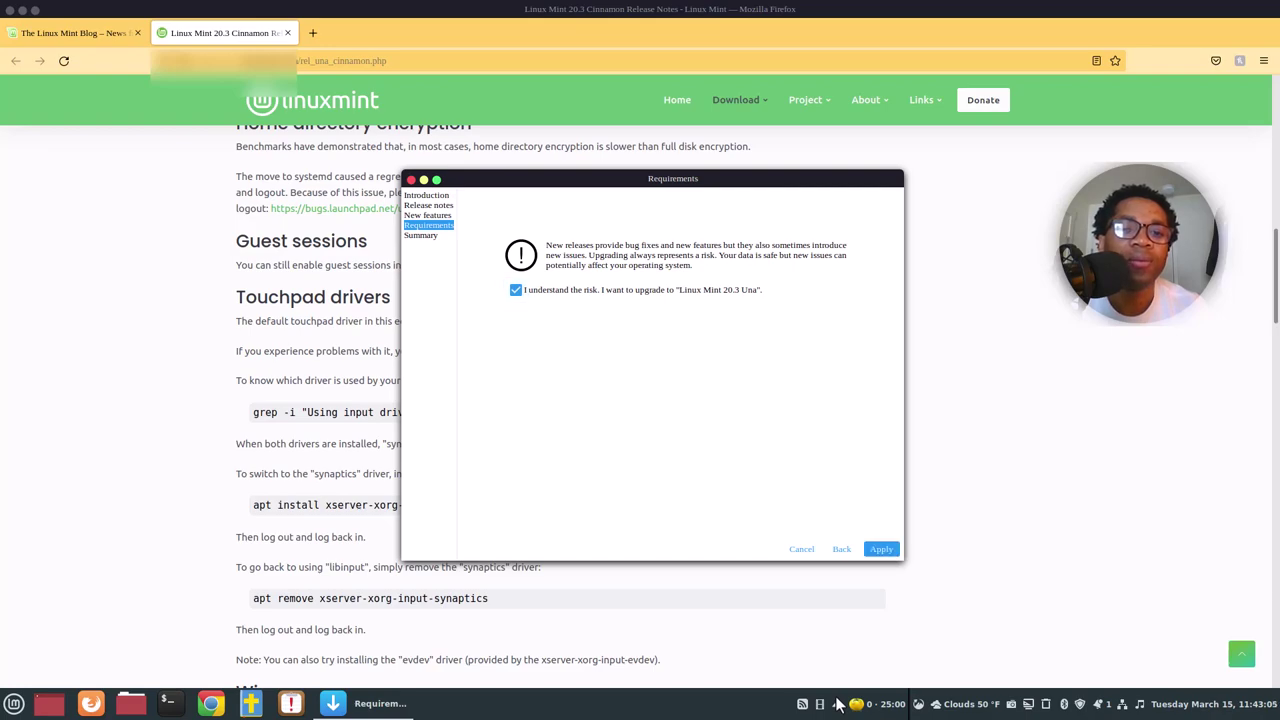
- Apply the upgrade and type the account password, including one capital letter, into the Authenticate prompt
{"action": "key", "text": "Return"}
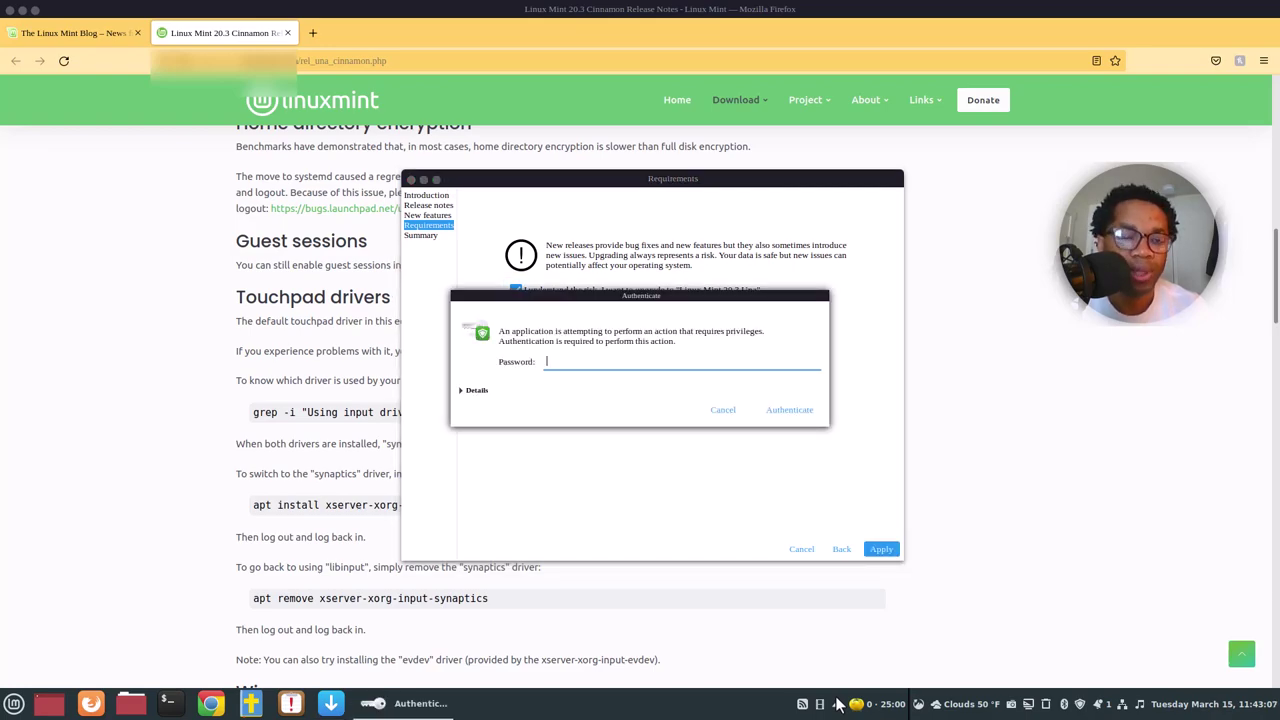
{"action": "type", "text": "****"}
{"action": "key", "text": "Caps_Lock"}
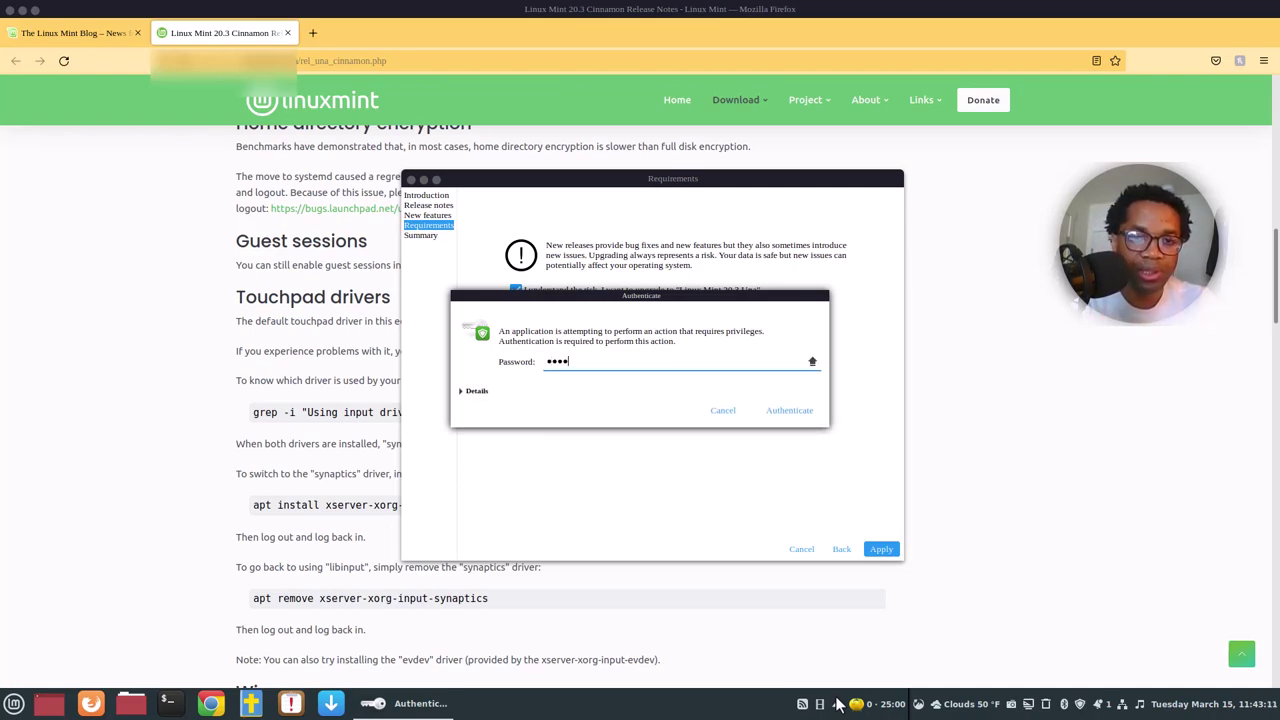
{"action": "type", "text": "*"}
{"action": "key", "text": "Caps_Lock"}
{"action": "type", "text": "***"}
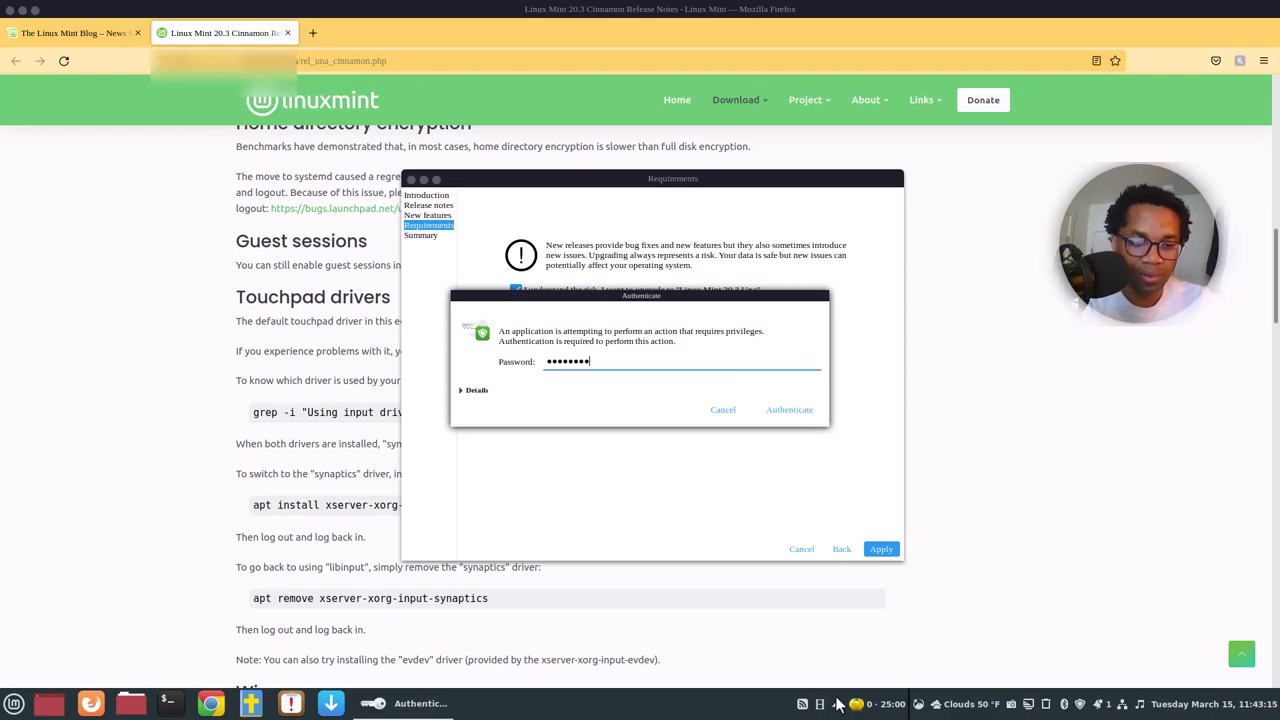
{"action": "type", "text": "****"}
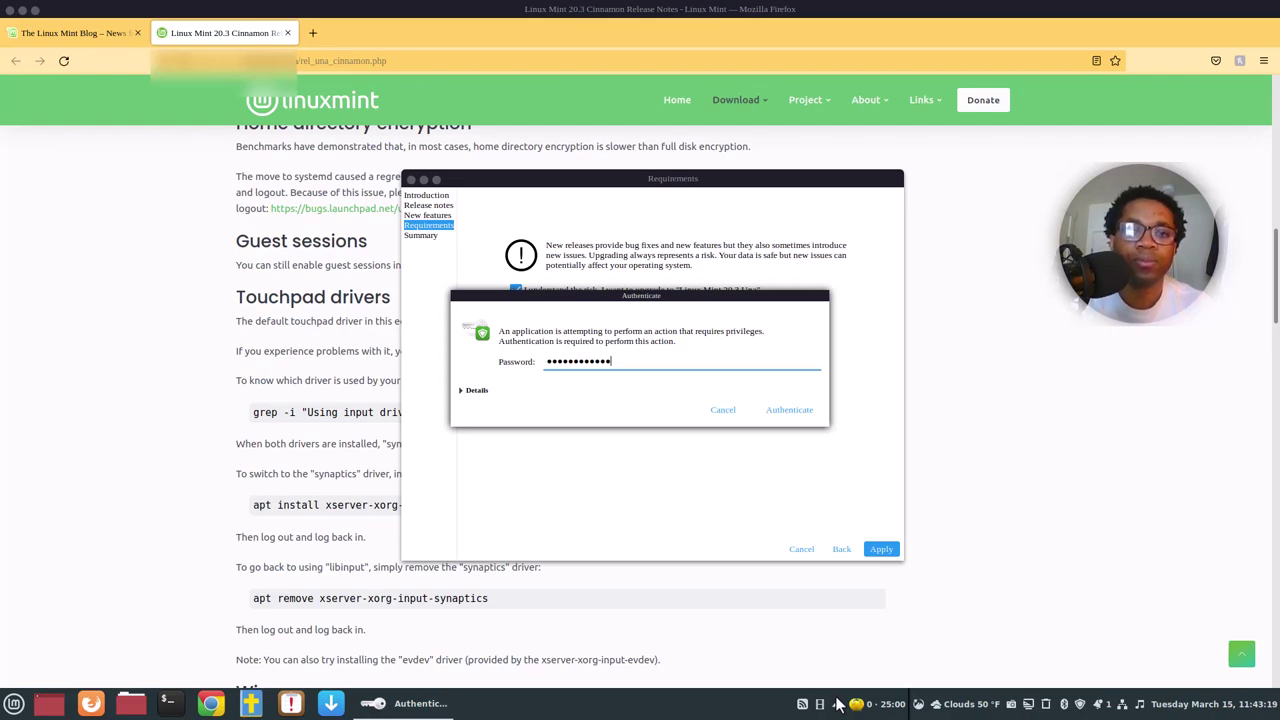
- Submit the password and let the upgrade run until the Summary reports success
{"action": "key", "text": "Return"}
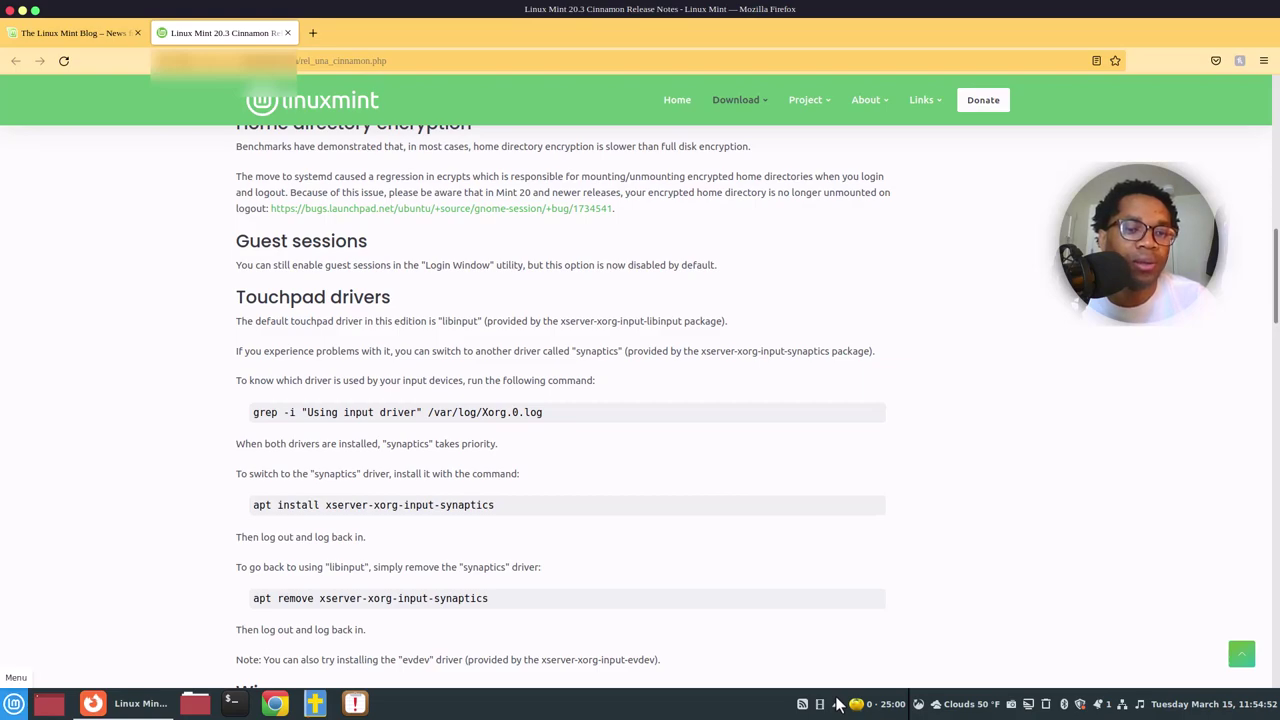
- Launch a terminal with Ctrl+Alt+T and close the two duplicate terminal windows with Ctrl+D
{"action": "key", "text": "super"}
{"action": "key", "text": "ctrl+alt+t"}
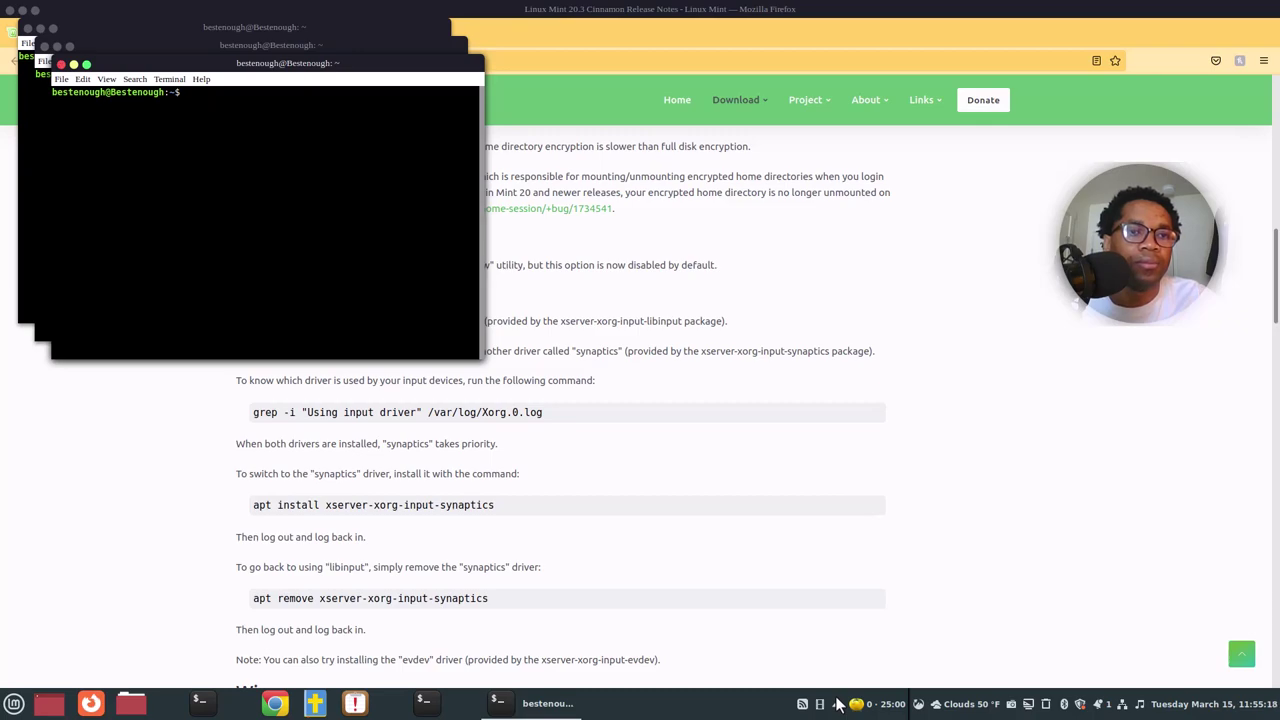
{"action": "key", "text": "ctrl+d"}
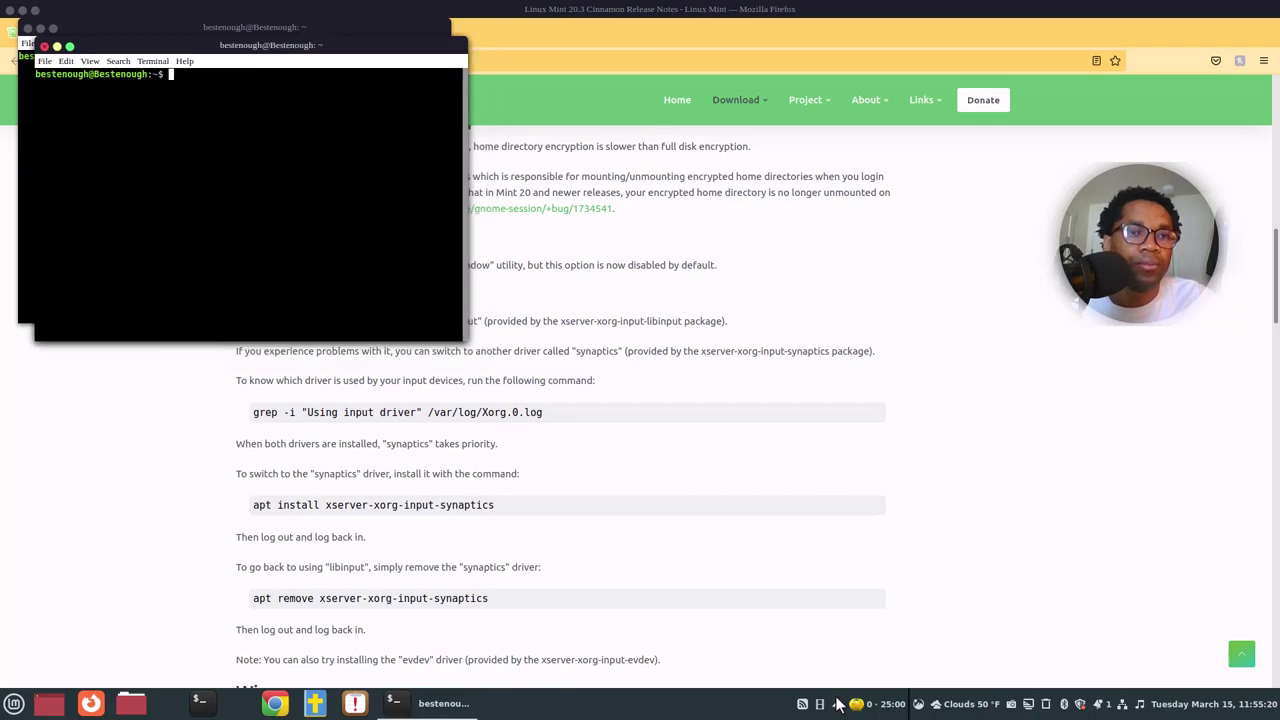
{"action": "key", "text": "ctrl+d"}
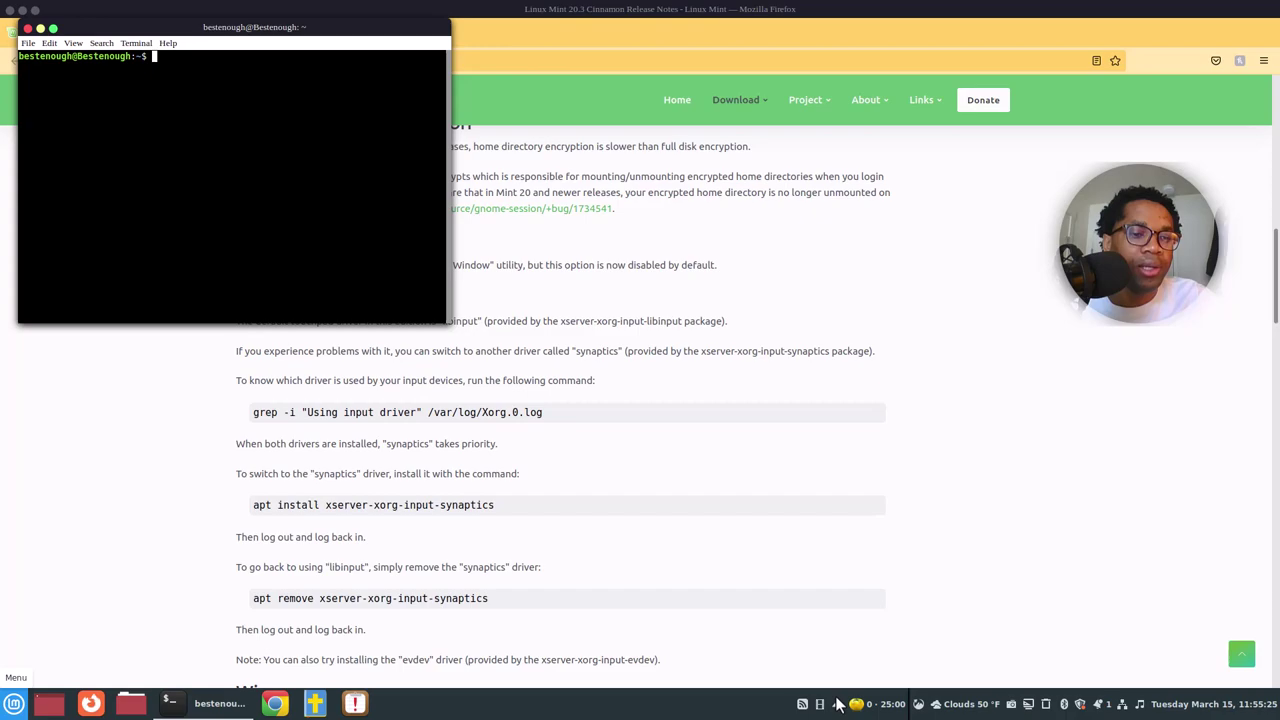
{"action": "left_click", "coordinate": [14, 703]}
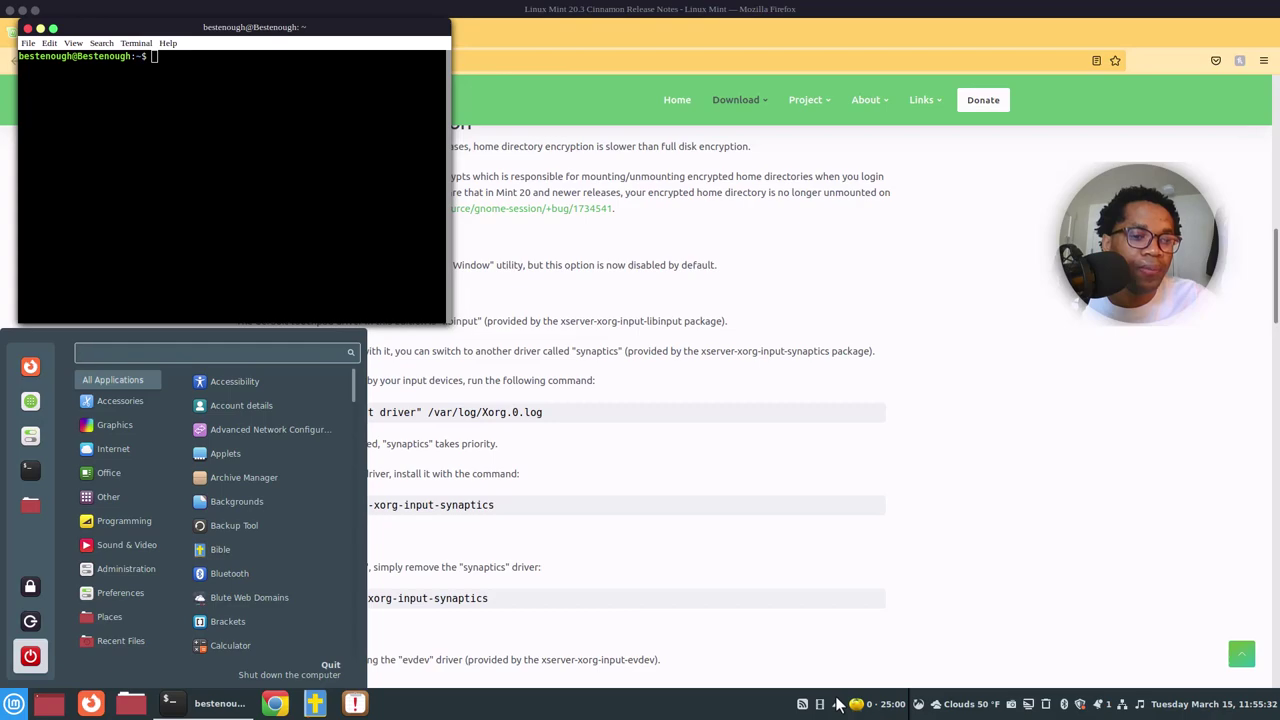
{"action": "key", "text": "Up"}
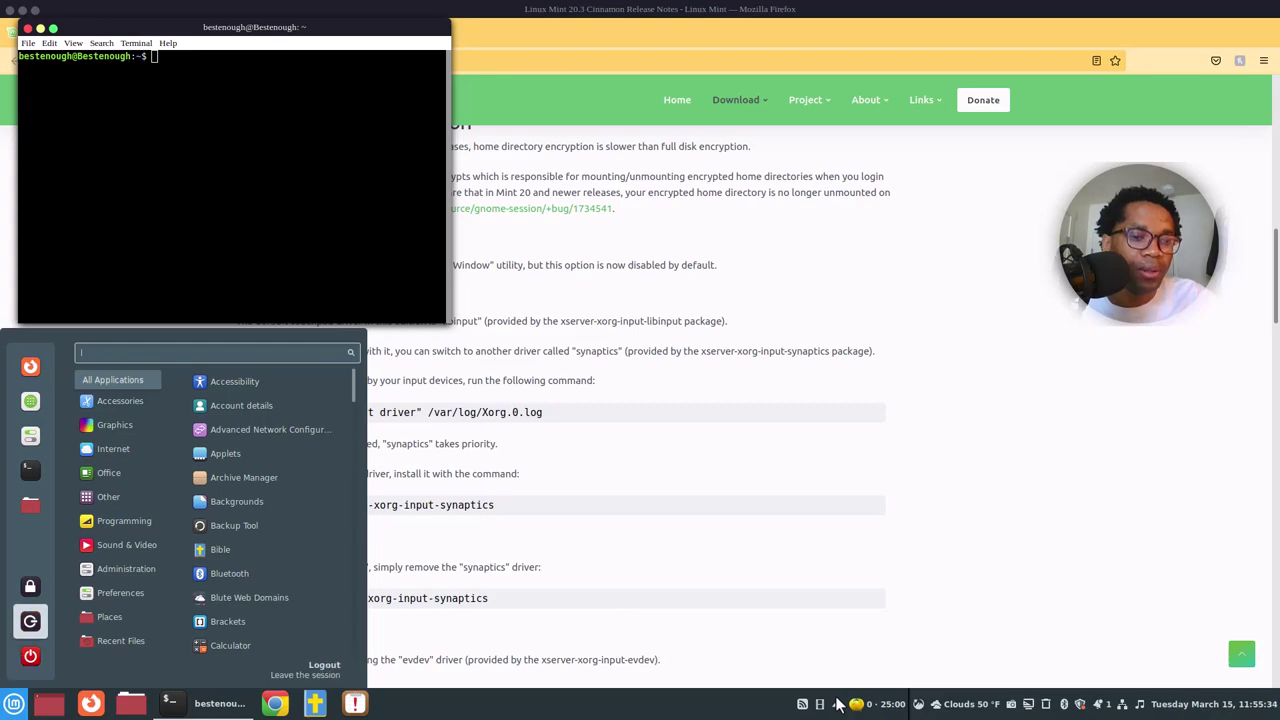
{"action": "key", "text": "Down"}
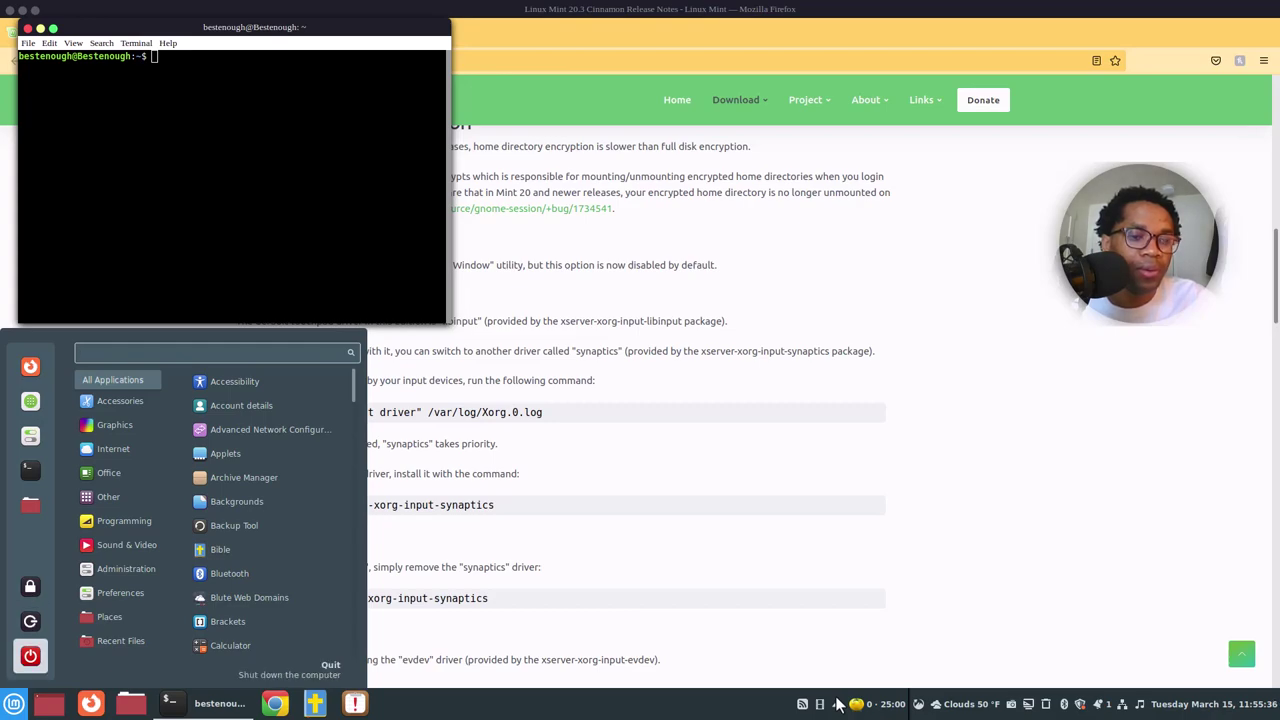
{"action": "key", "text": "Escape"}
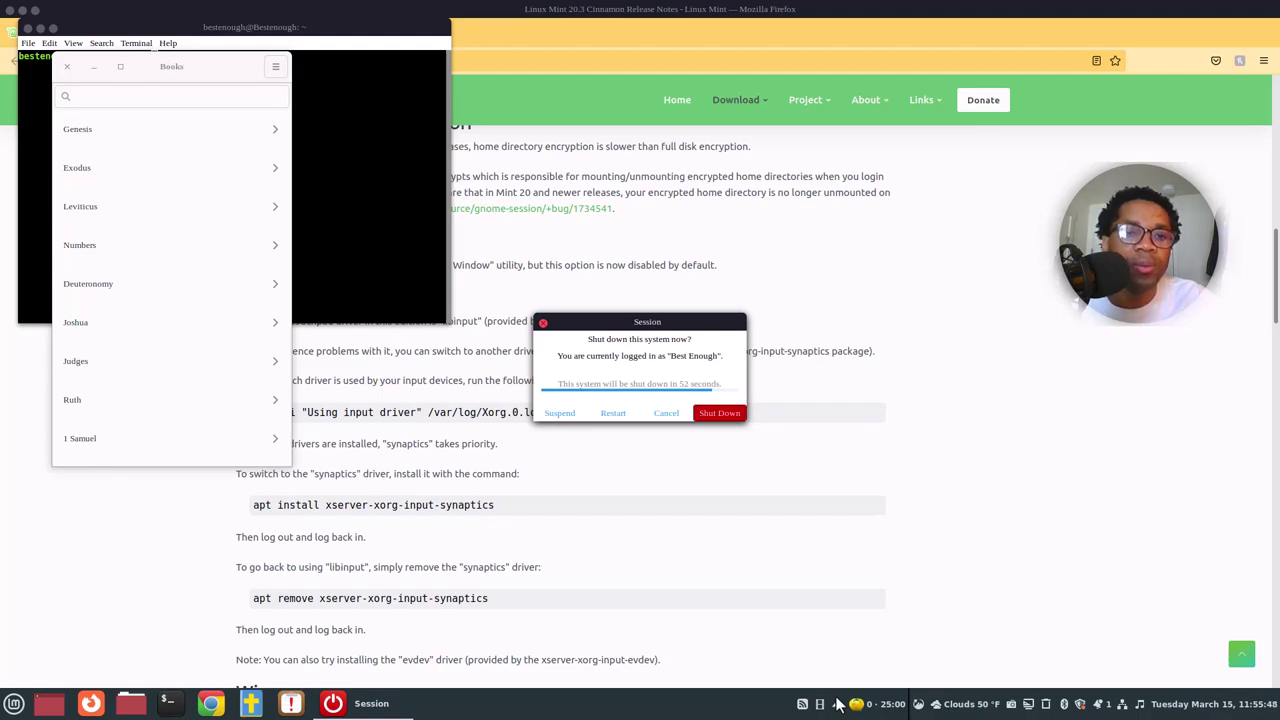
{"action": "key", "text": "Escape"}
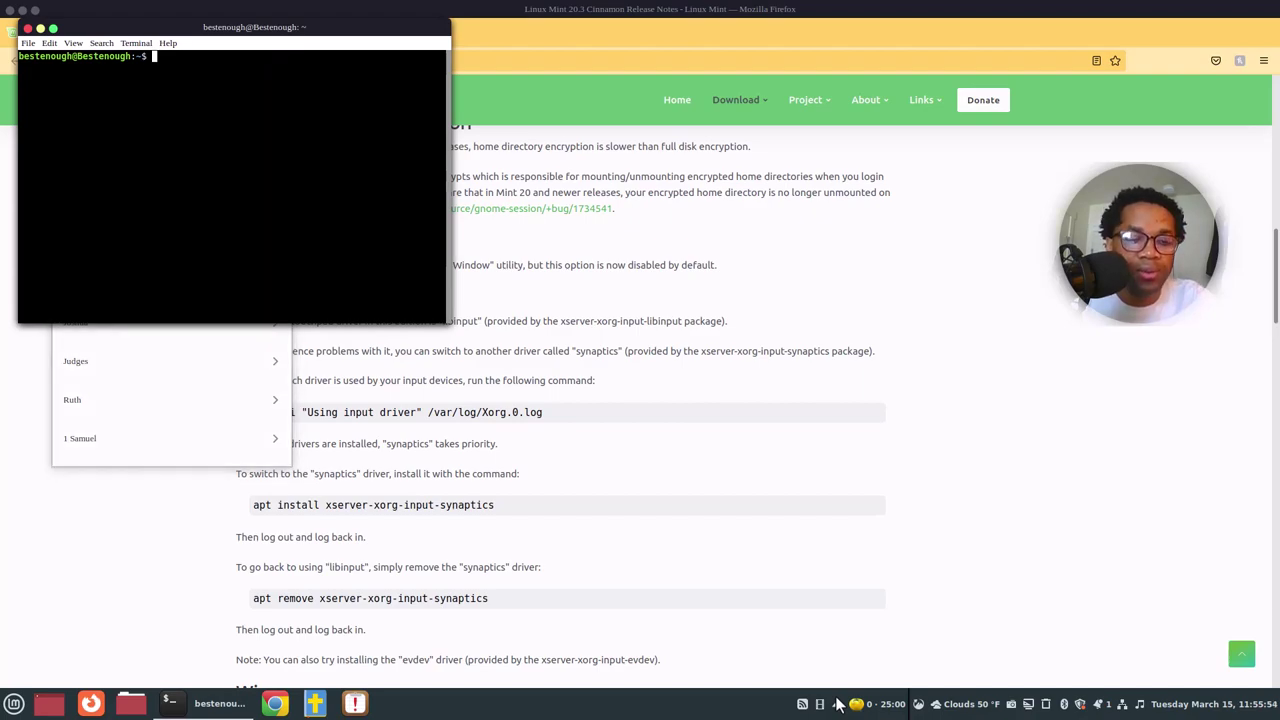
- Run 'reboot', tab-completed from 'reb', at the shell prompt to restart the computer
{"action": "type", "text": "re"}
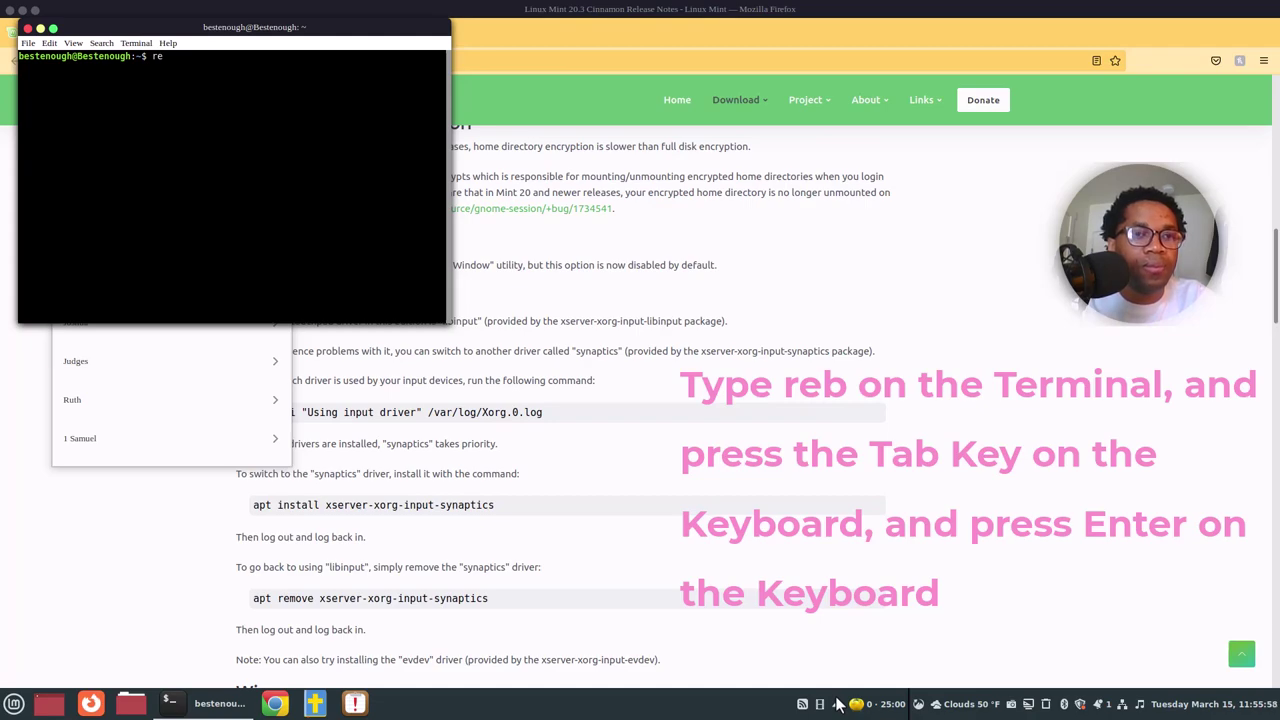
{"action": "type", "text": "b"}
{"action": "key", "text": "Tab"}
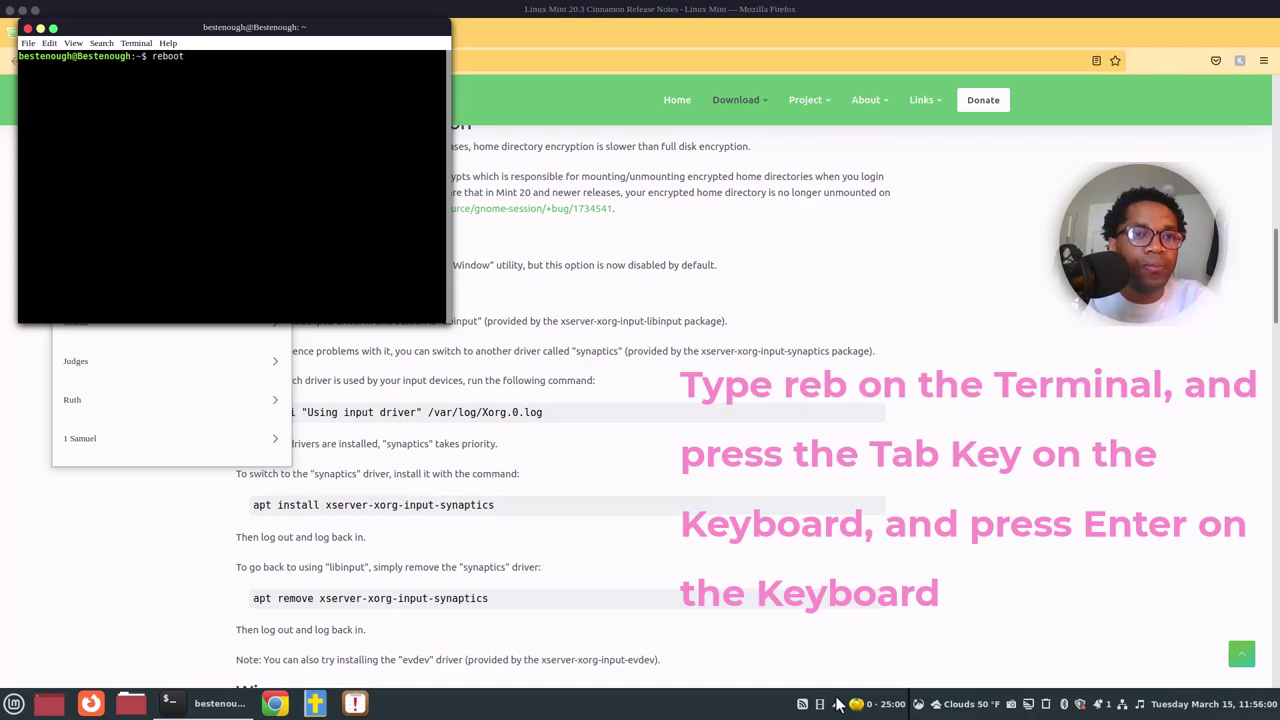
{"action": "key", "text": "BackSpace"}
{"action": "key", "text": "BackSpace"}
{"action": "key", "text": "BackSpace"}
{"action": "key", "text": "BackSpace"}
{"action": "key", "text": "BackSpace"}
{"action": "key", "text": "BackSpace"}
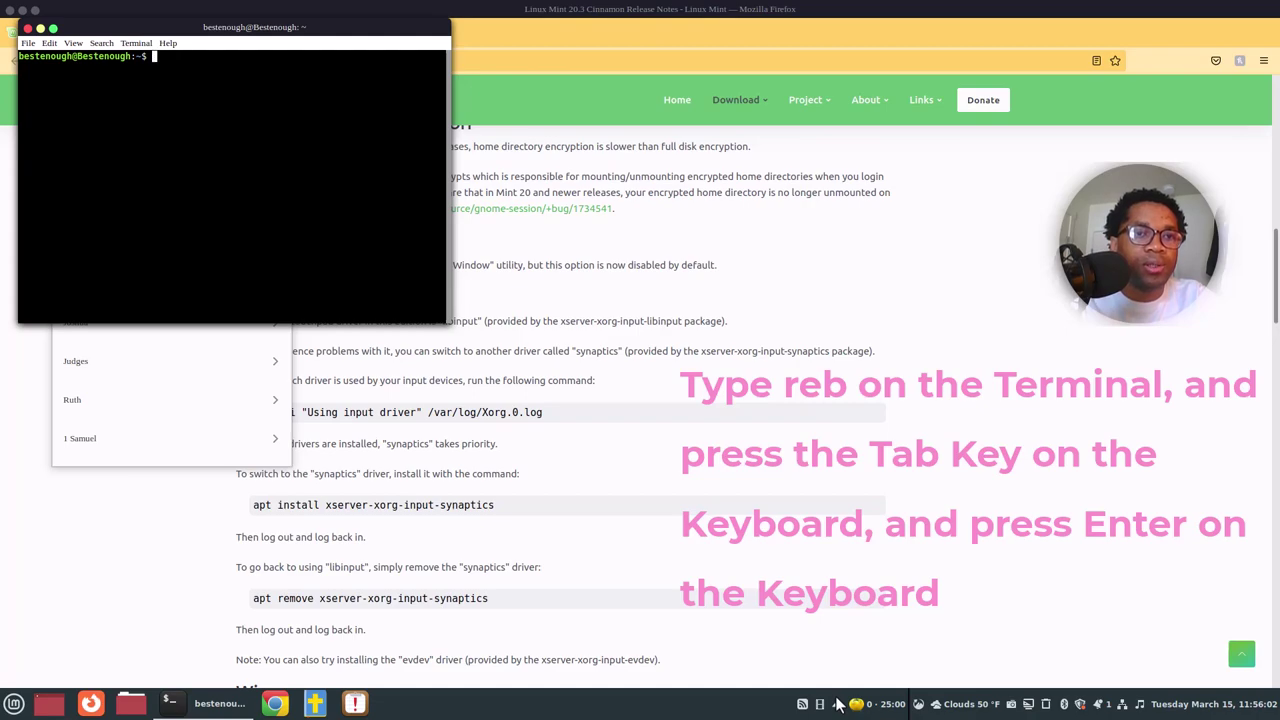
{"action": "type", "text": "re"}
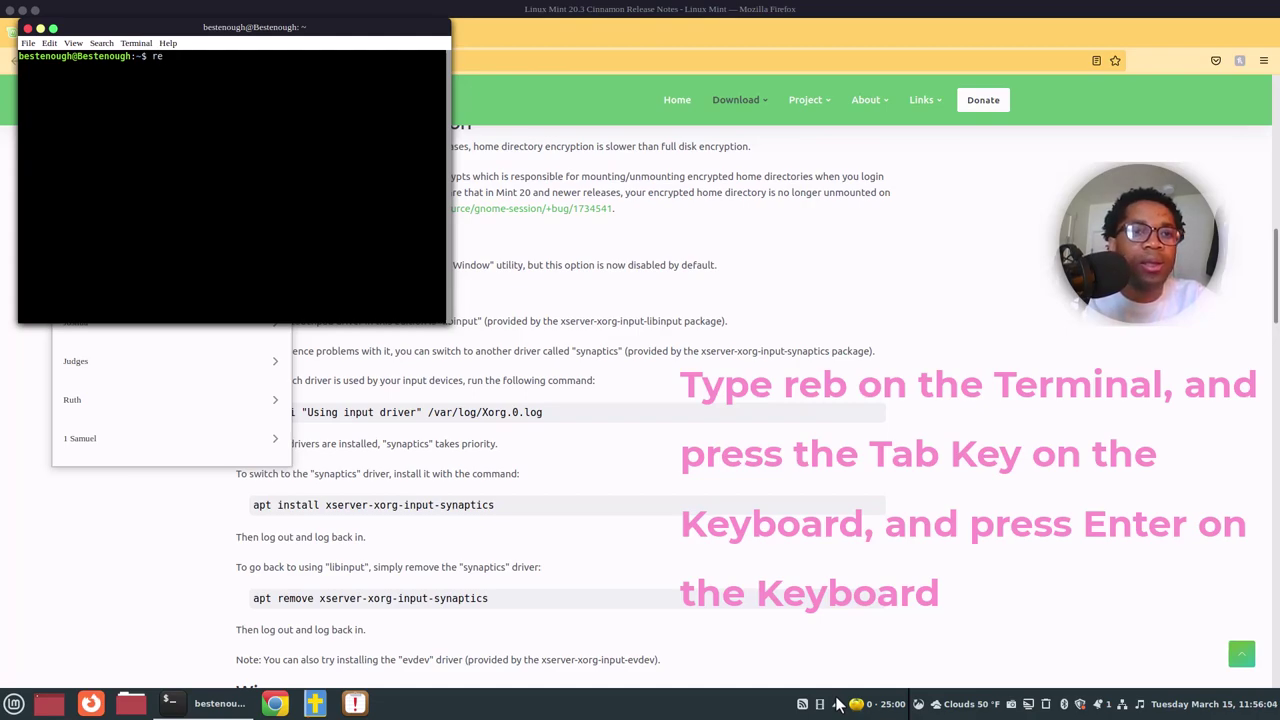
{"action": "type", "text": "b"}
{"action": "key", "text": "Tab"}
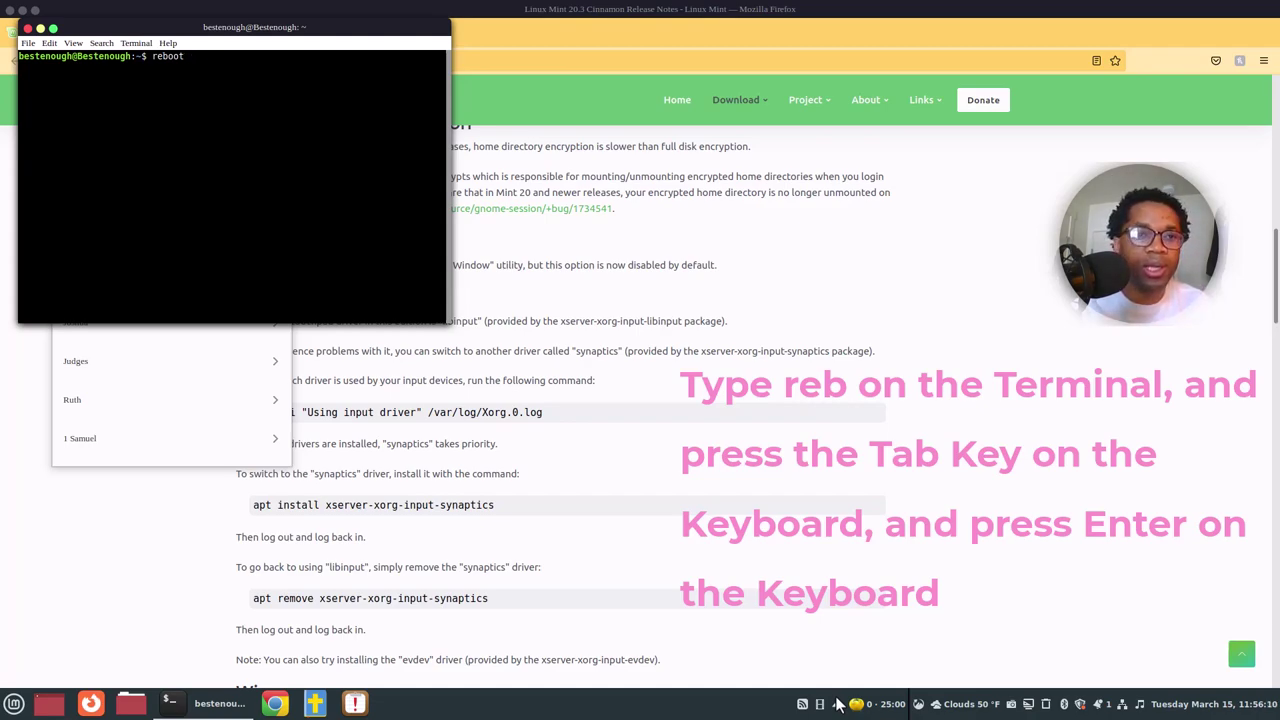
{"action": "key", "text": "Return"}
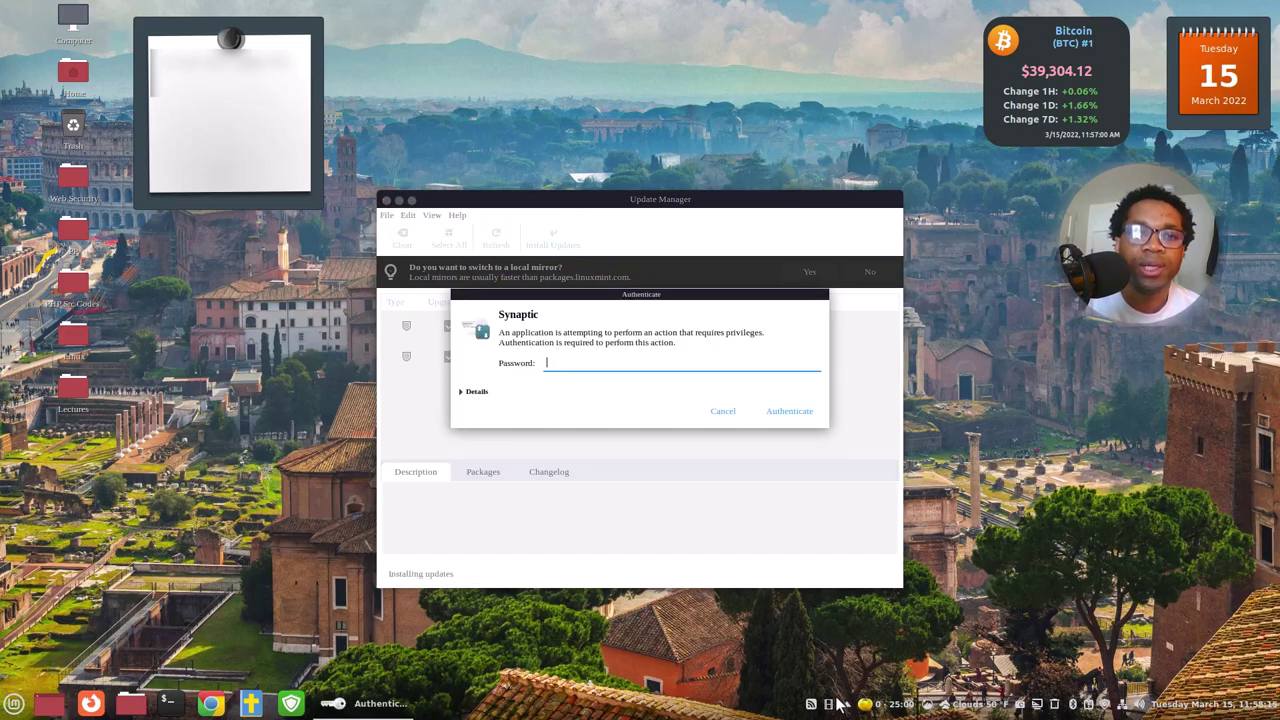
- Authenticate Synaptic with the account password so the openssl and tar updates install
{"action": "type", "text": "••••••••"}
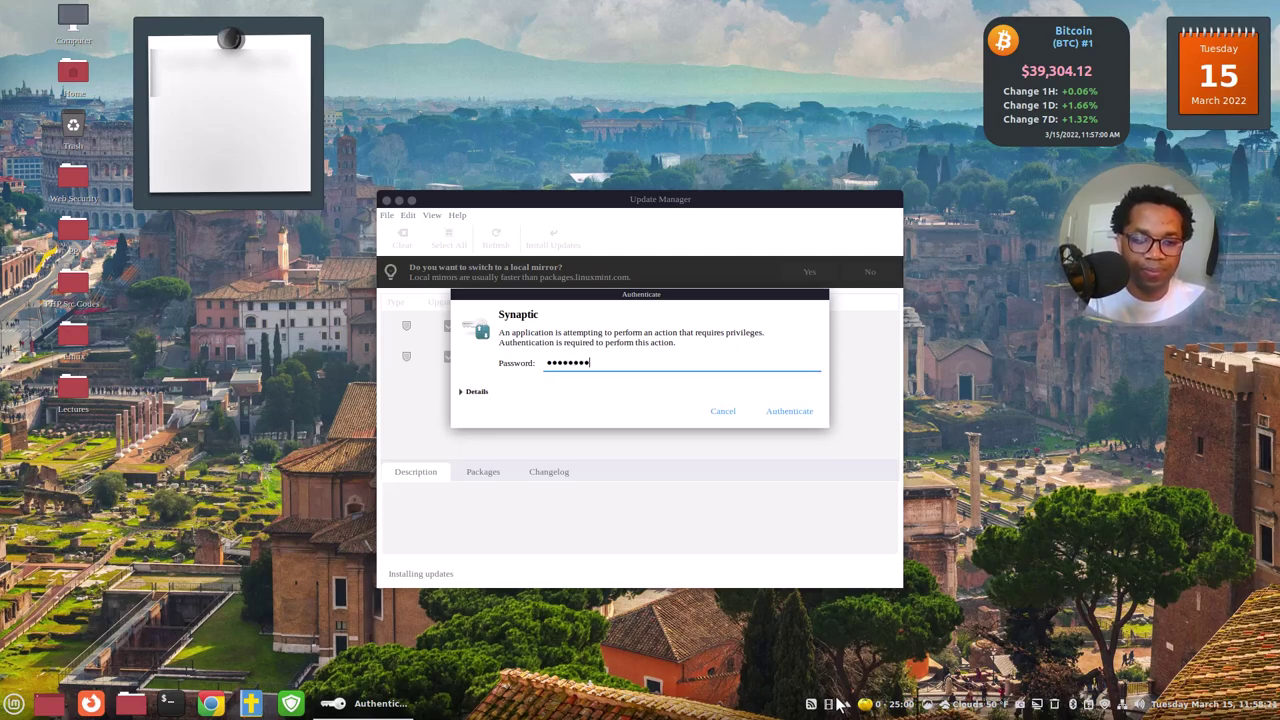
{"action": "type", "text": "••••"}
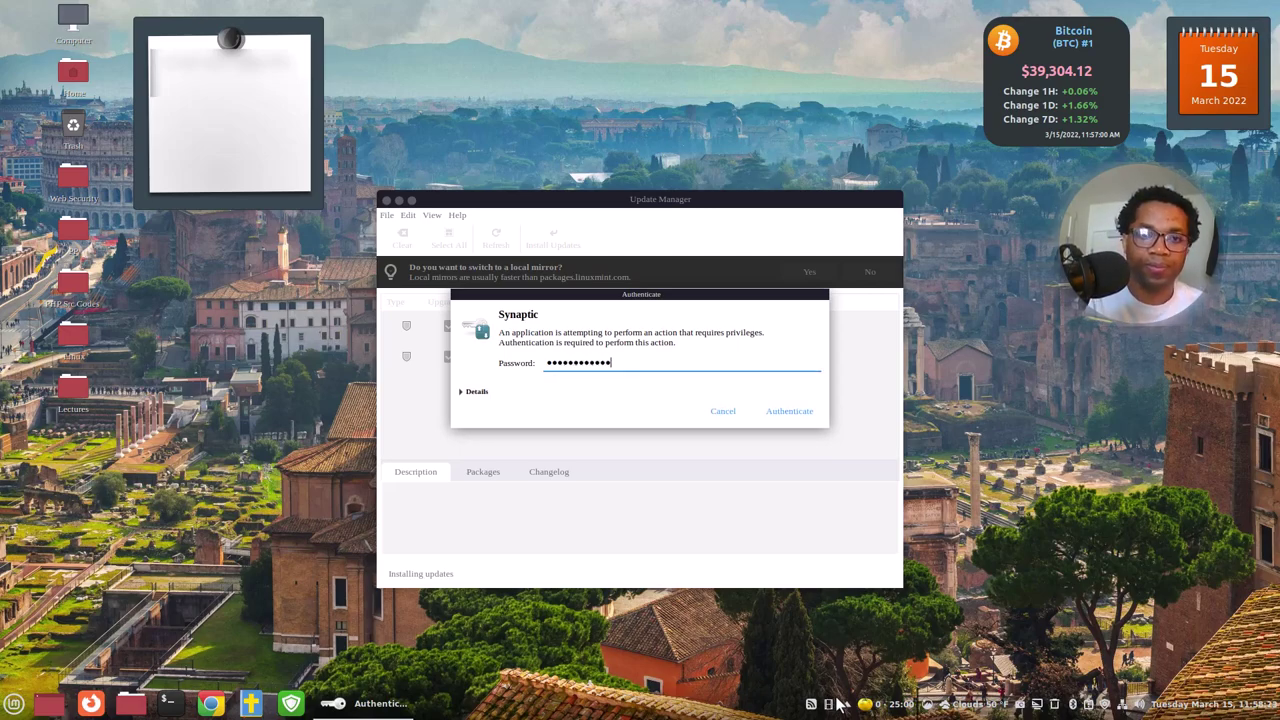
{"action": "key", "text": "Return"}
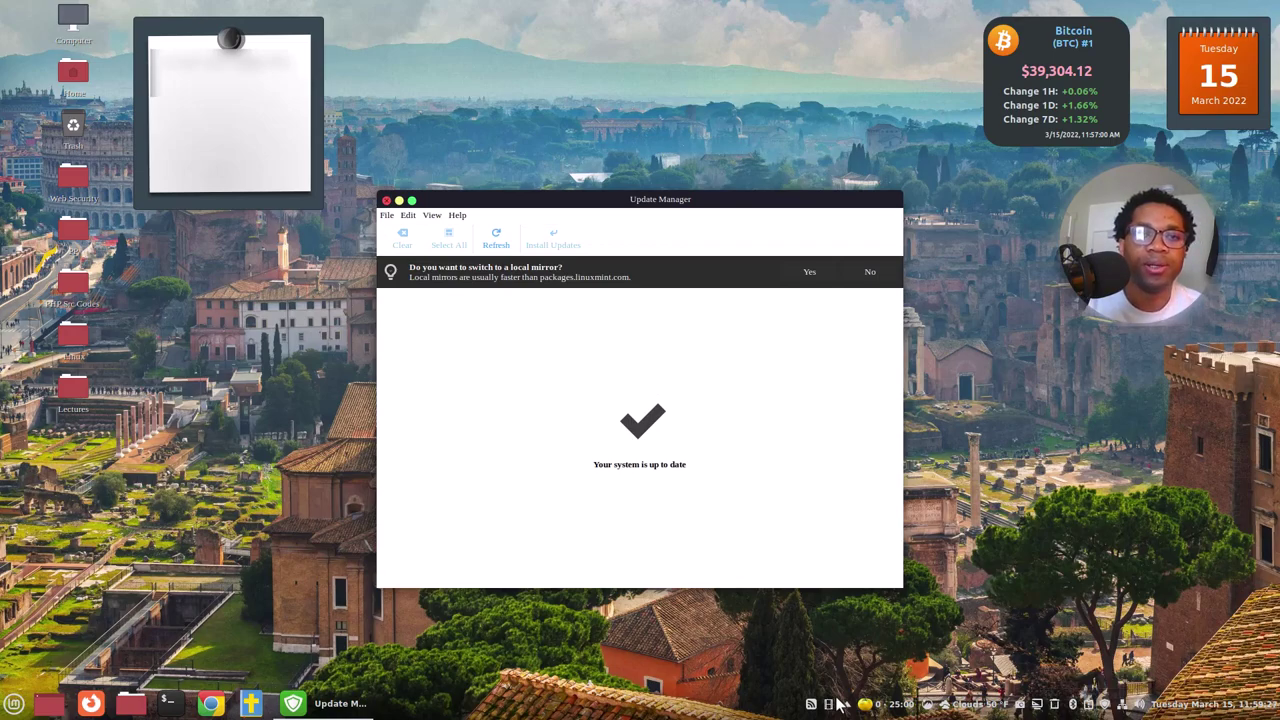
- Close the Update Manager window now that the system is up to date
{"action": "left_click", "coordinate": [838, 703]}
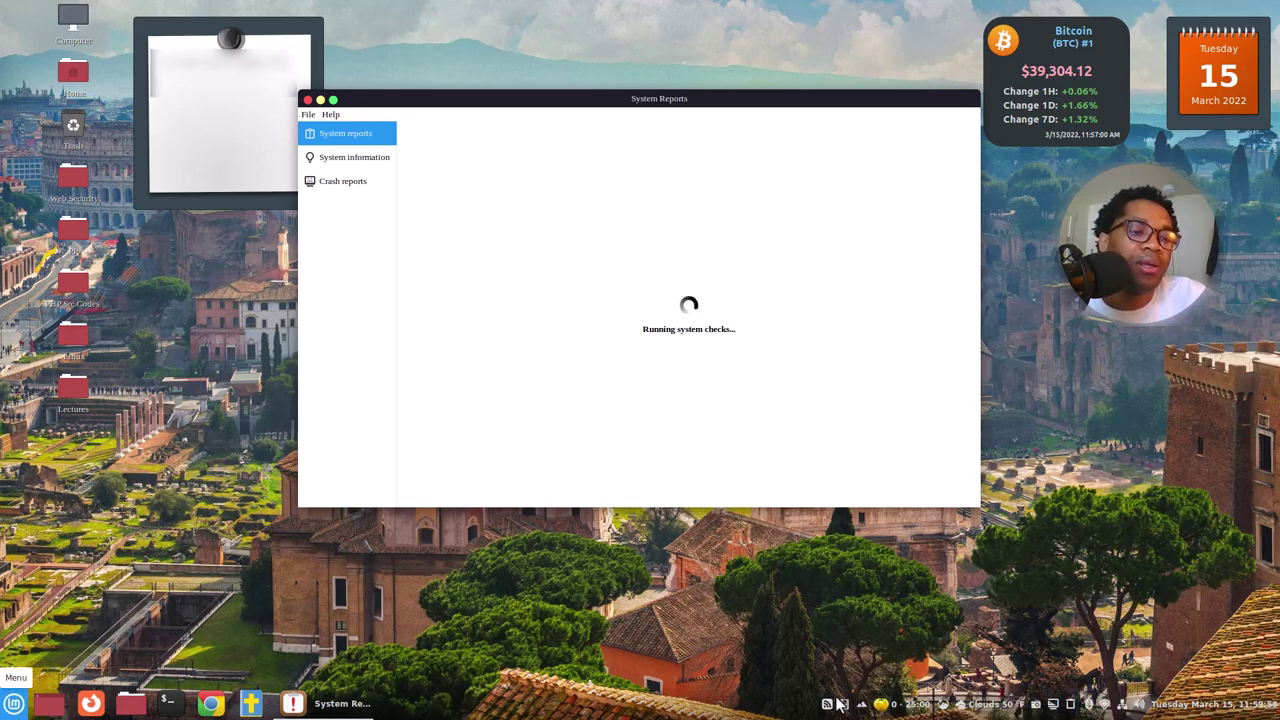
- Launch System Reports from a 'system' menu search and let it show the usrmerge recommendation
{"action": "key", "text": "super"}
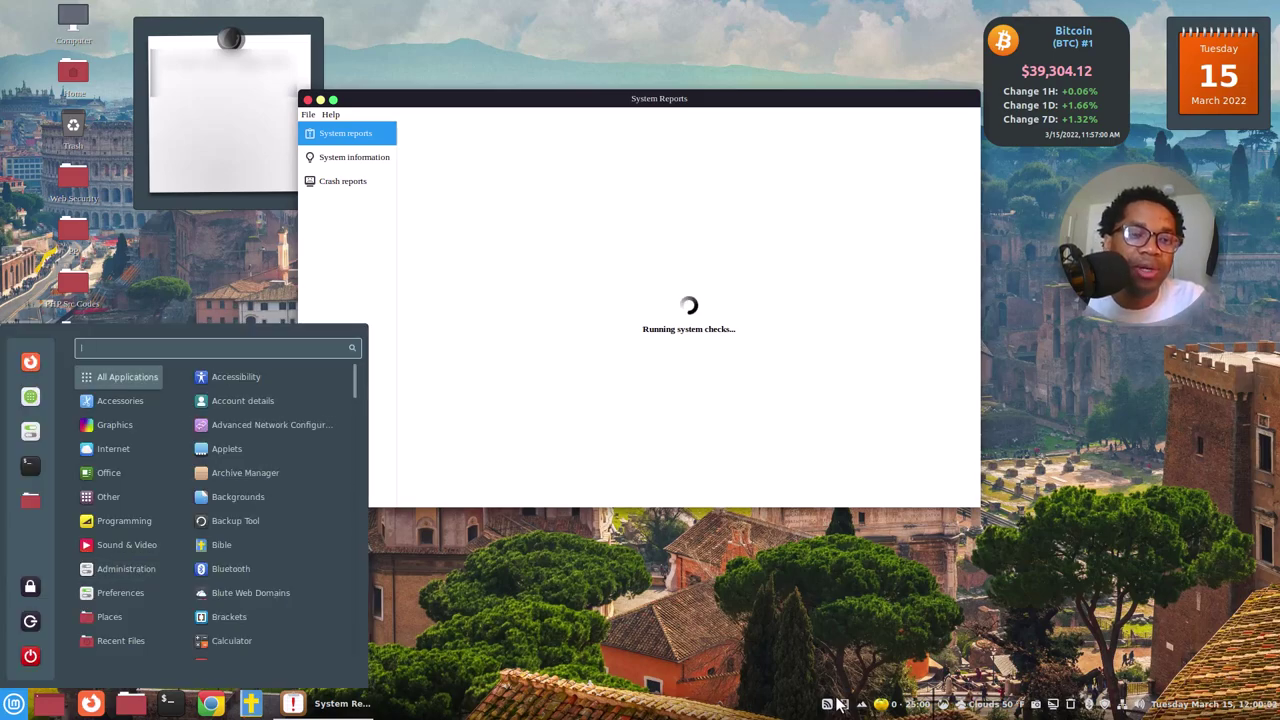
{"action": "type", "text": "system"}
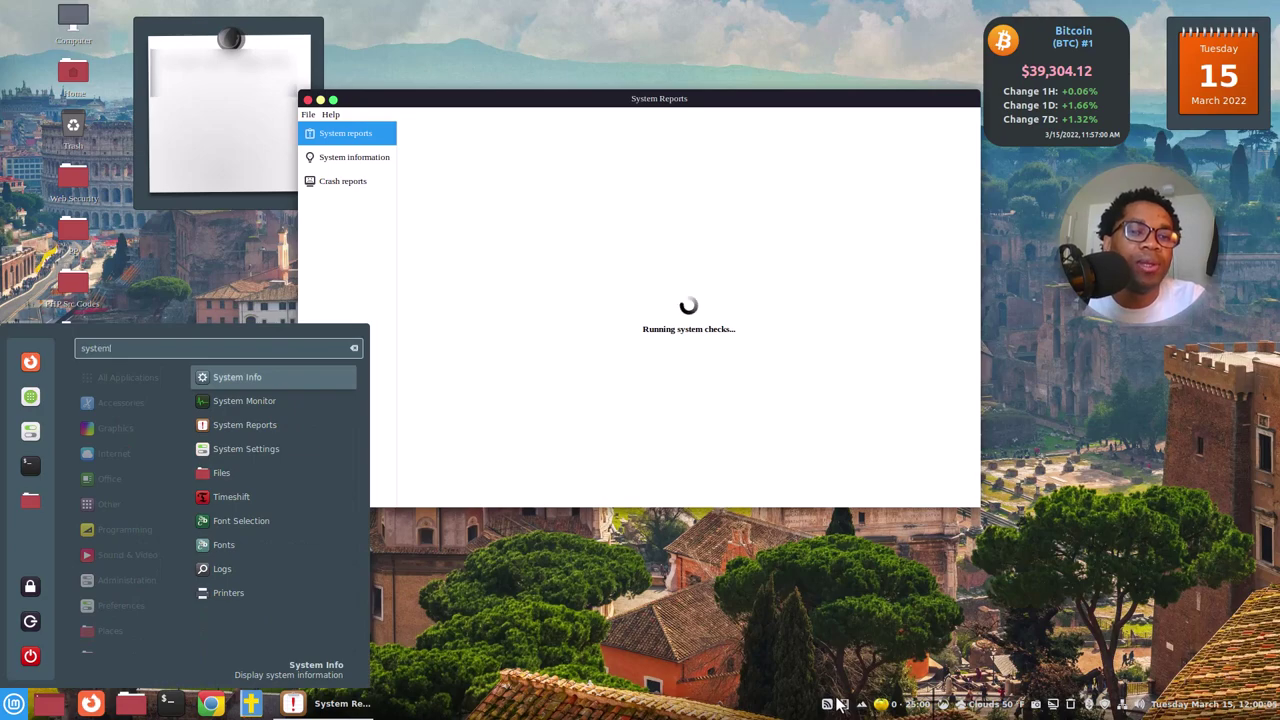
{"action": "key", "text": "Down"}
{"action": "key", "text": "Down"}
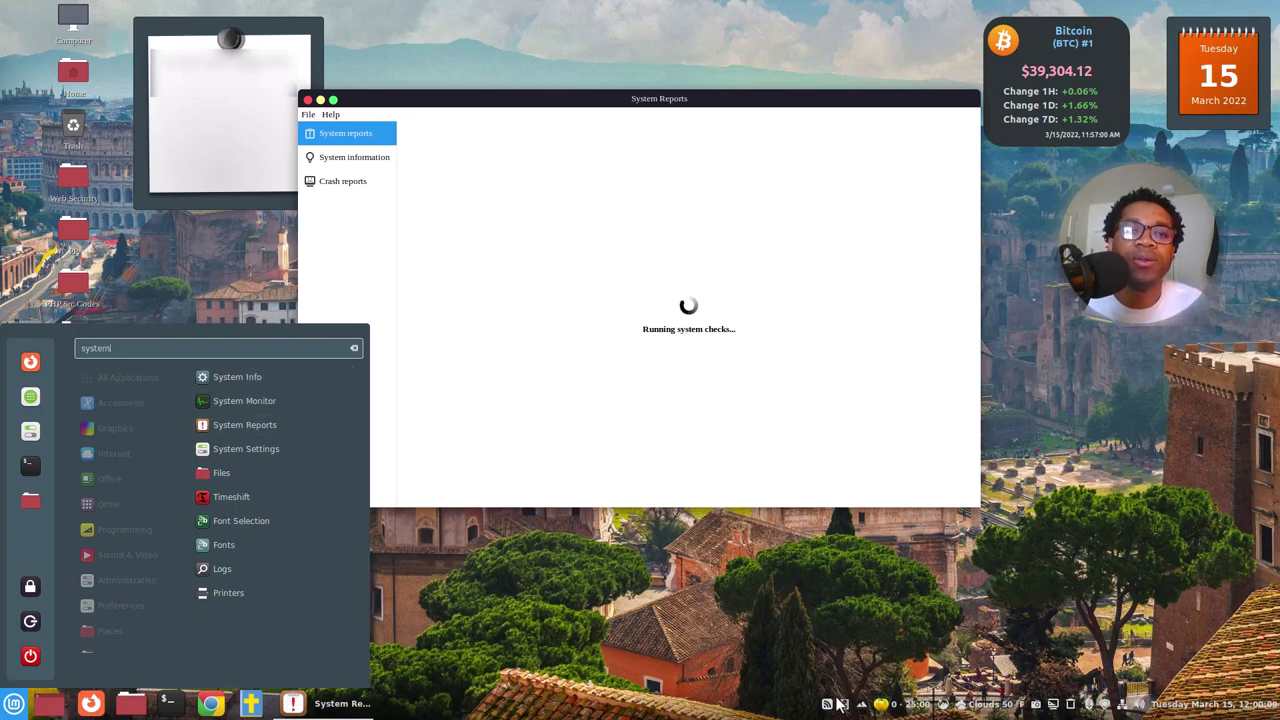
{"action": "key", "text": "Escape"}
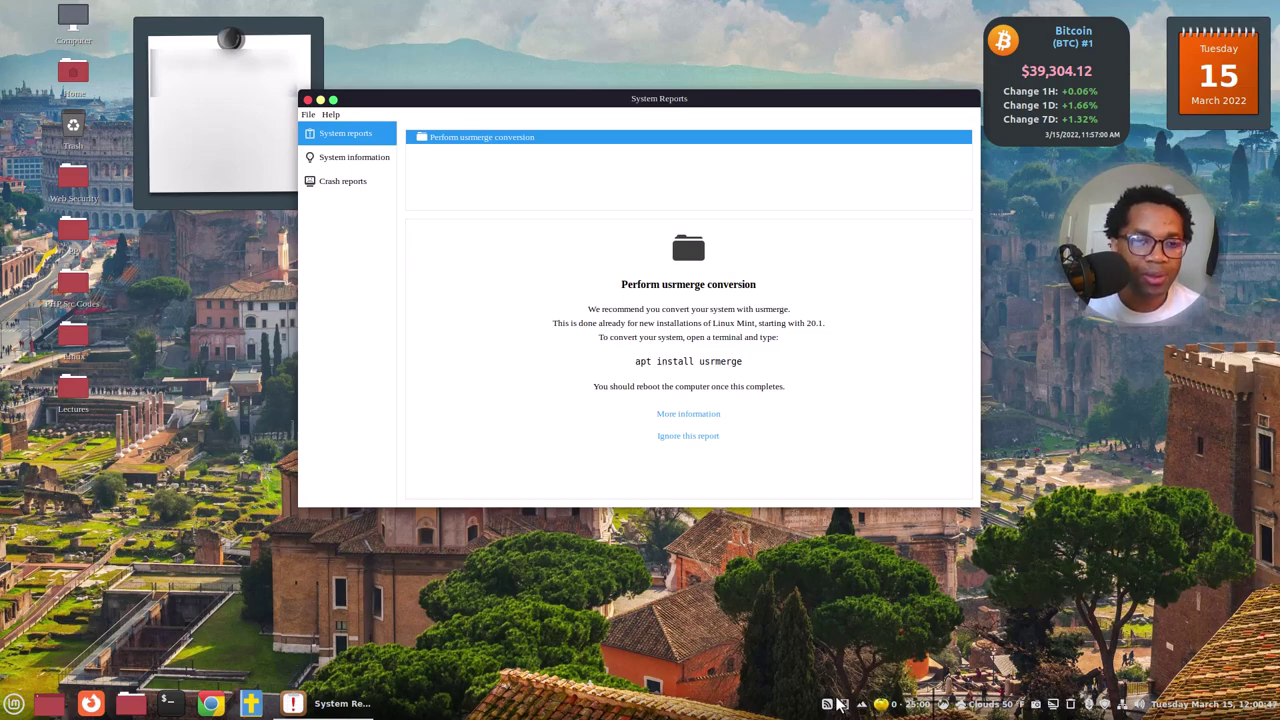
- Run 'apt install usrmerge' in a new terminal and enter the administrator password
{"action": "key", "text": "ctrl+alt+t"}
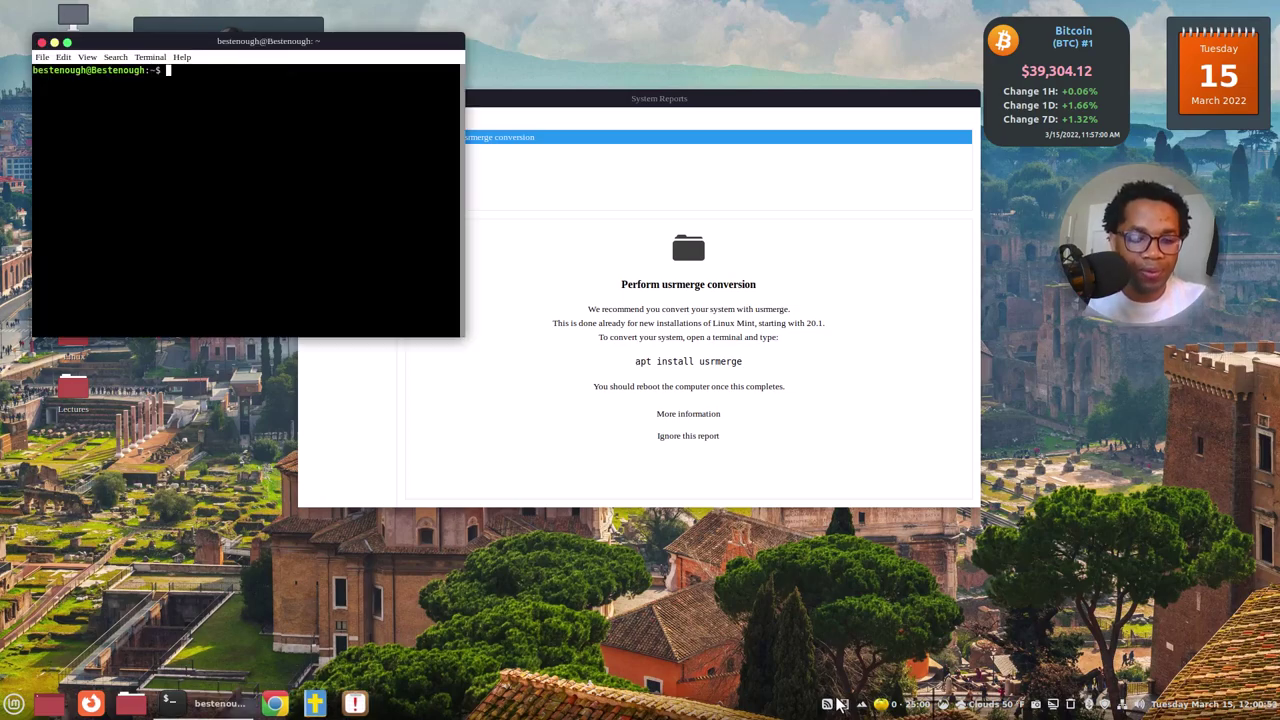
{"action": "type", "text": "apt"}
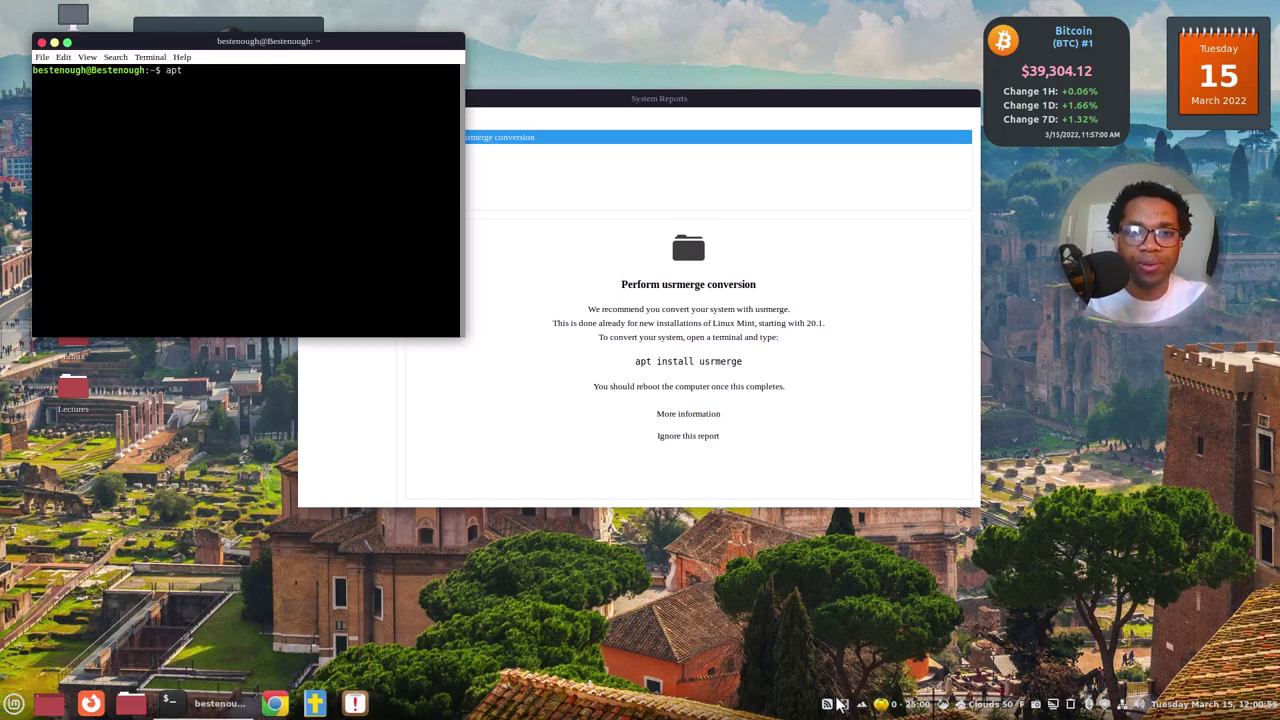
{"action": "type", "text": " install"}
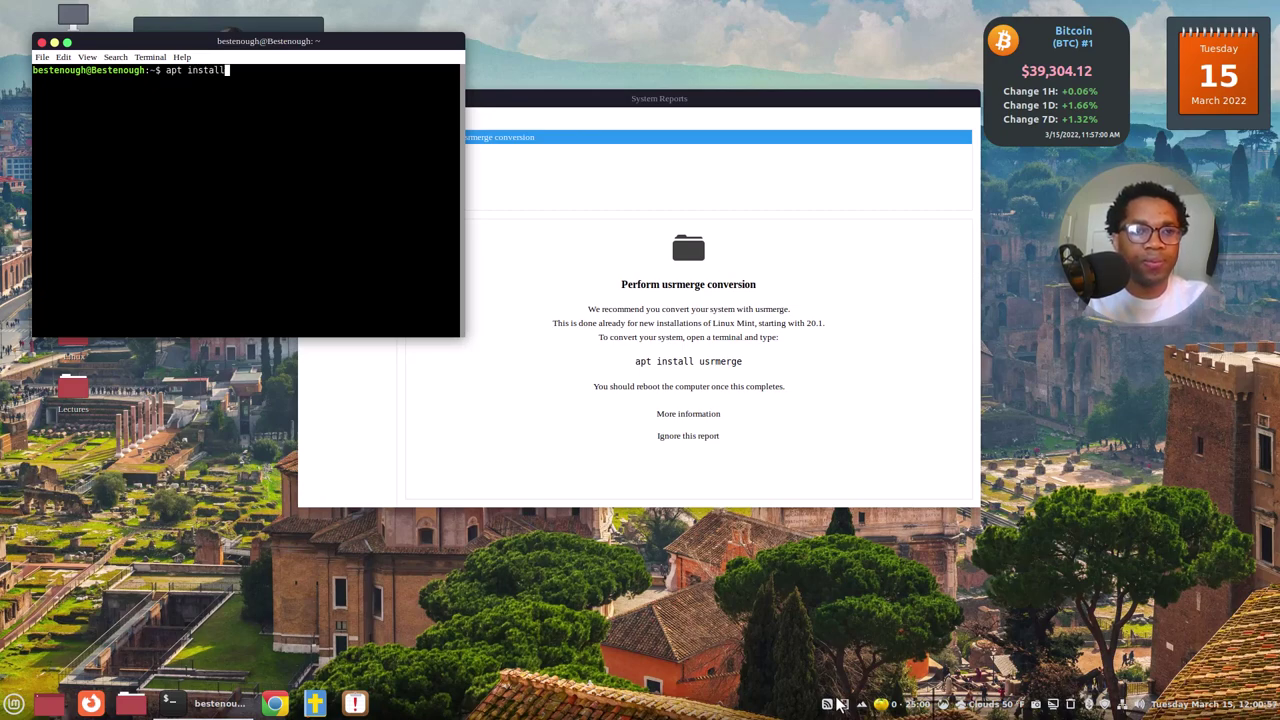
{"action": "type", "text": " ur"}
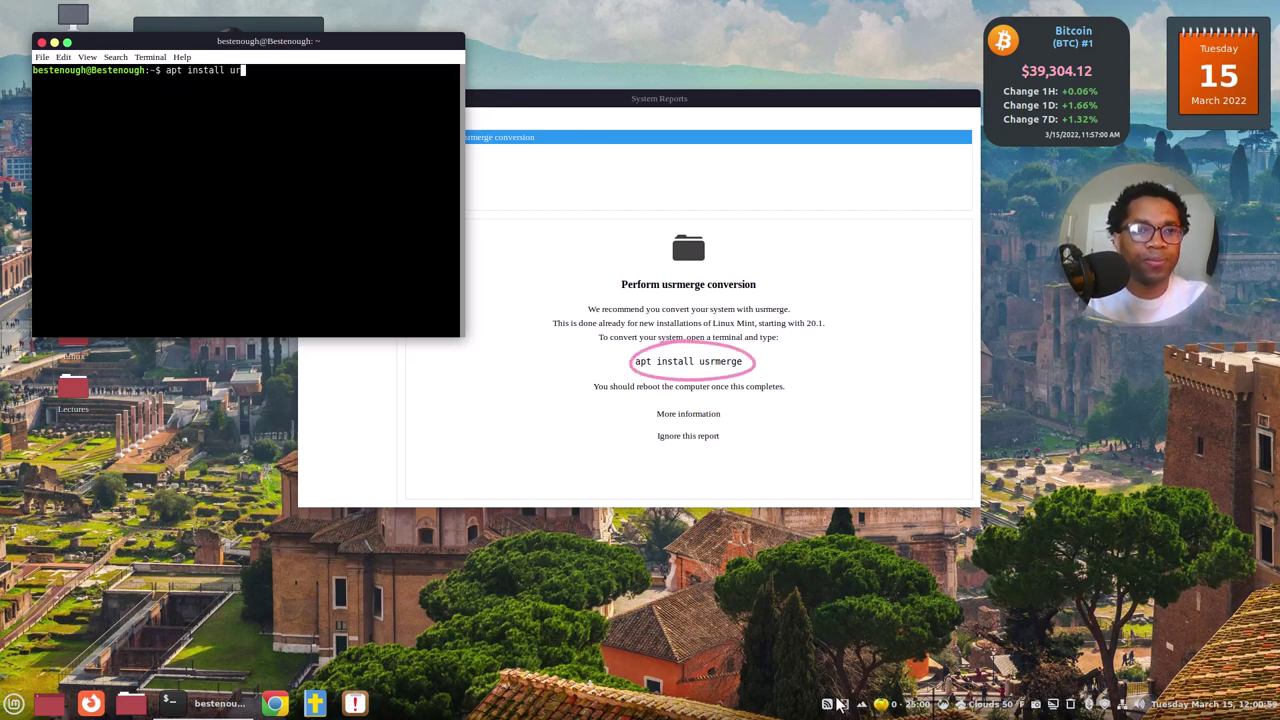
{"action": "key", "text": "BackSpace"}
{"action": "key", "text": "BackSpace"}
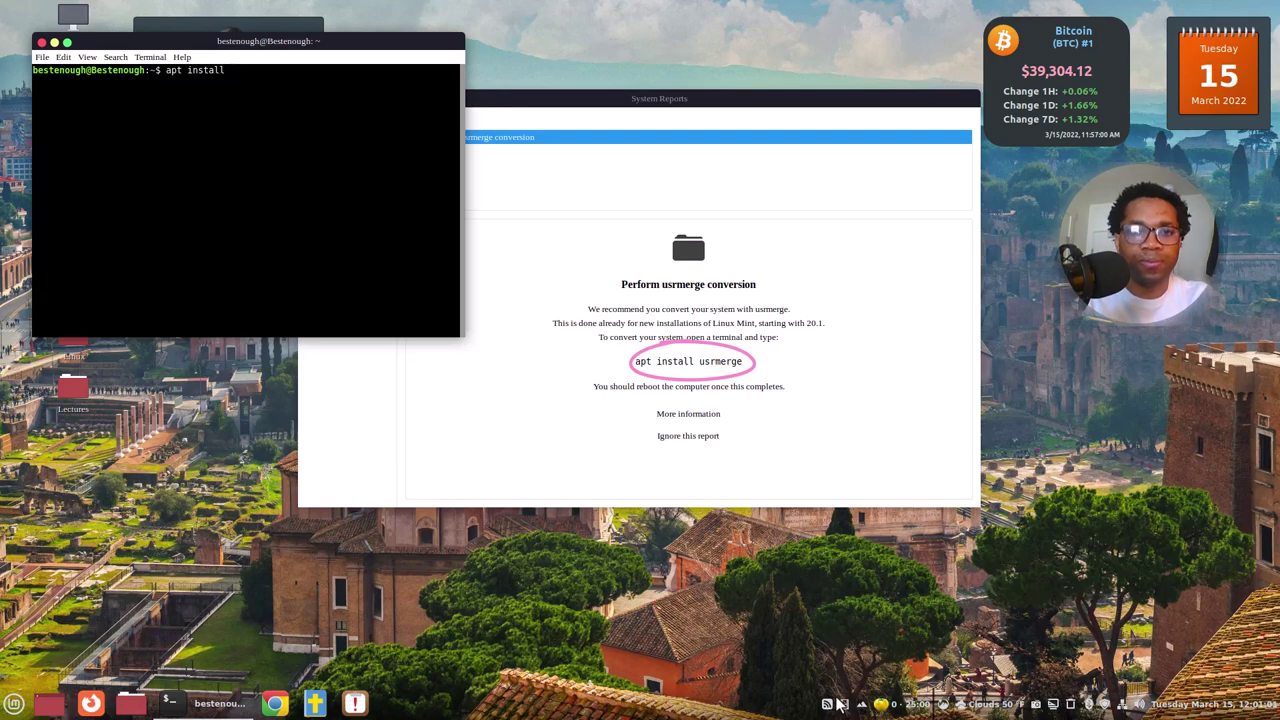
{"action": "type", "text": "us"}
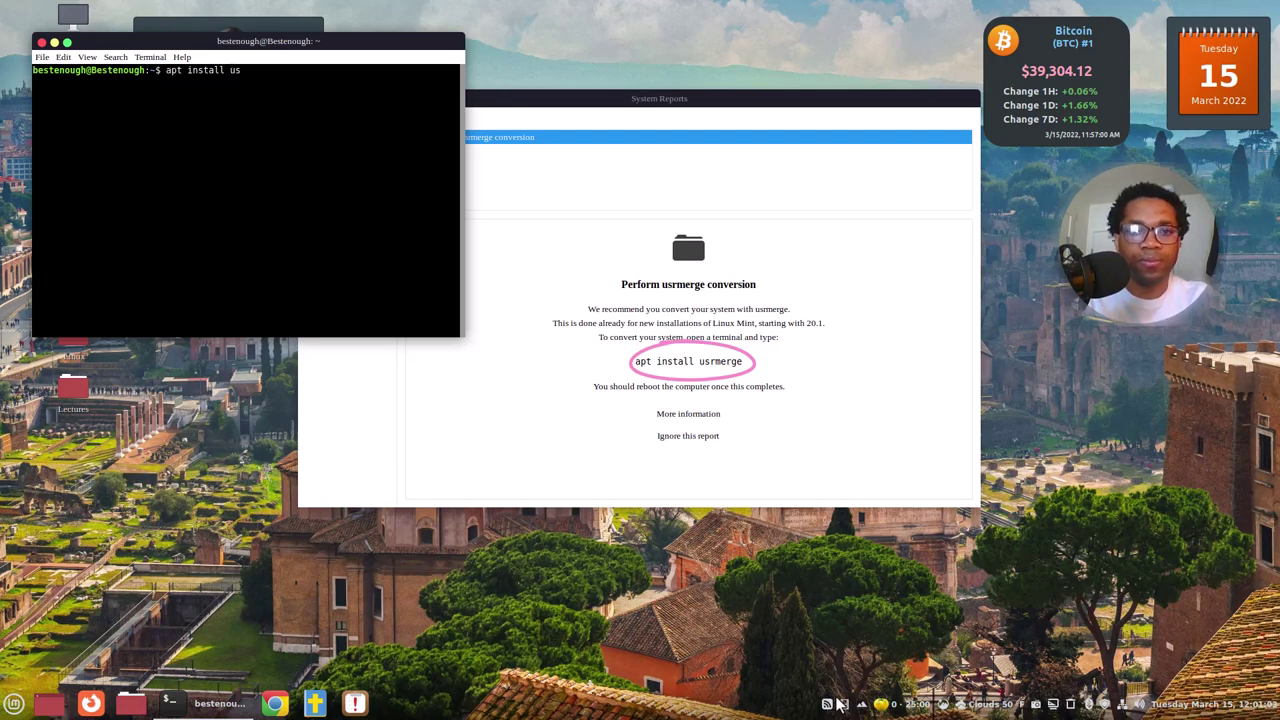
{"action": "type", "text": "rmerge"}
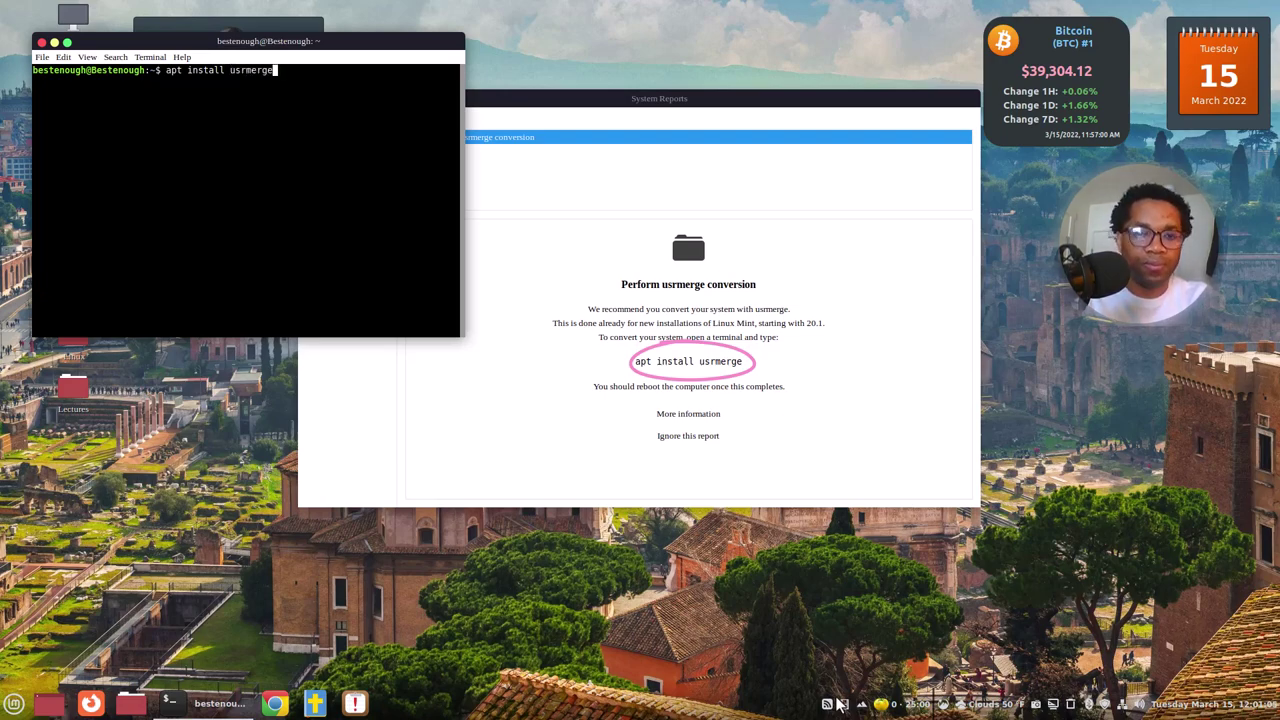
{"action": "key", "text": "Return"}
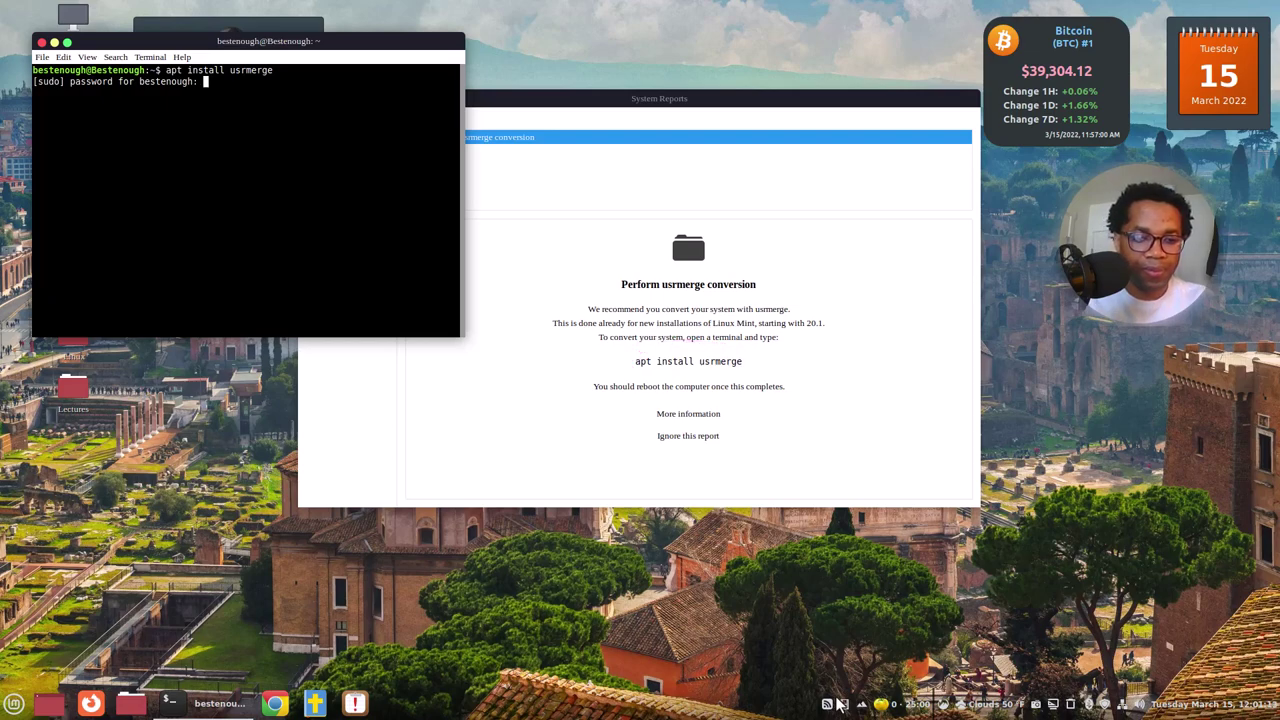
{"action": "type", "text": "***"}
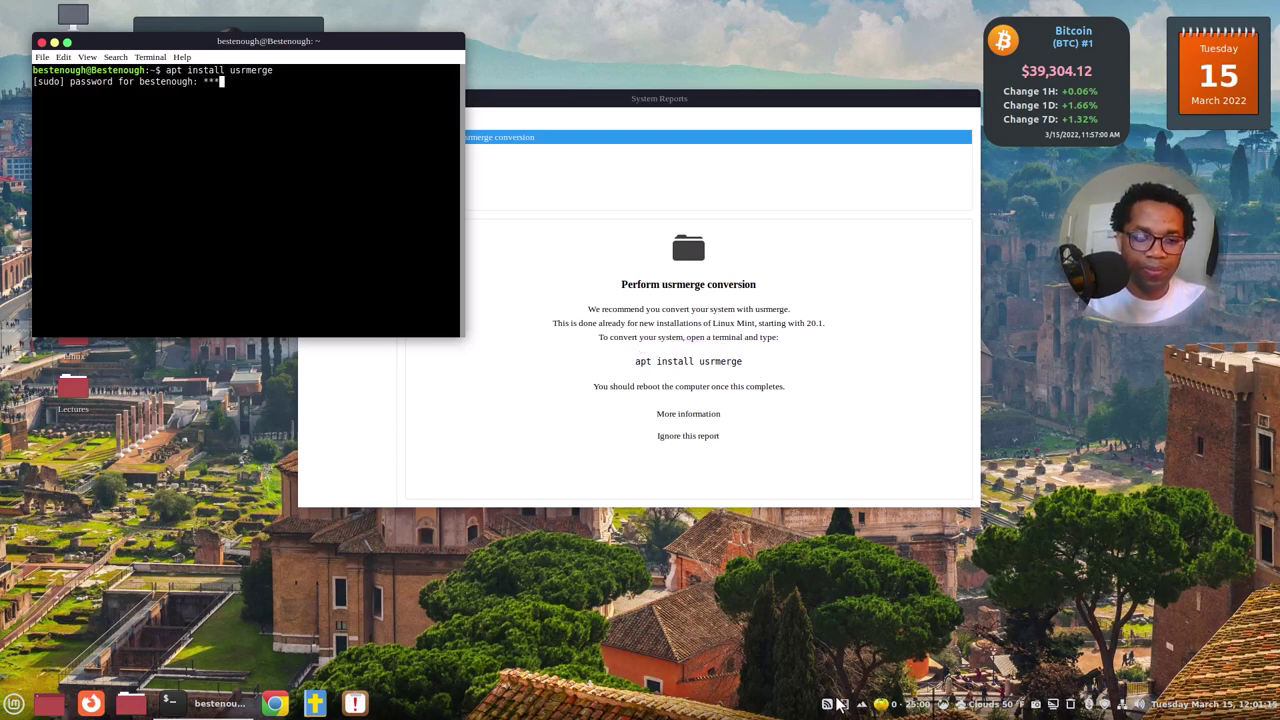
{"action": "type", "text": "****"}
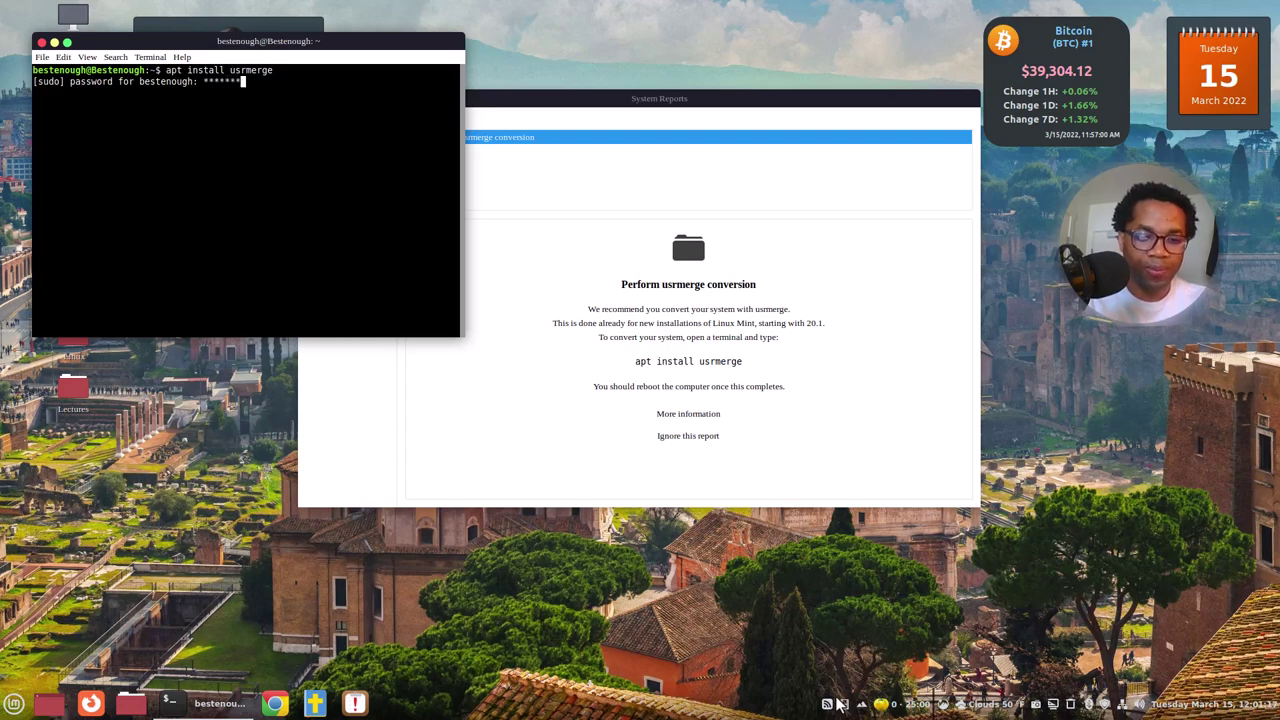
{"action": "type", "text": "****"}
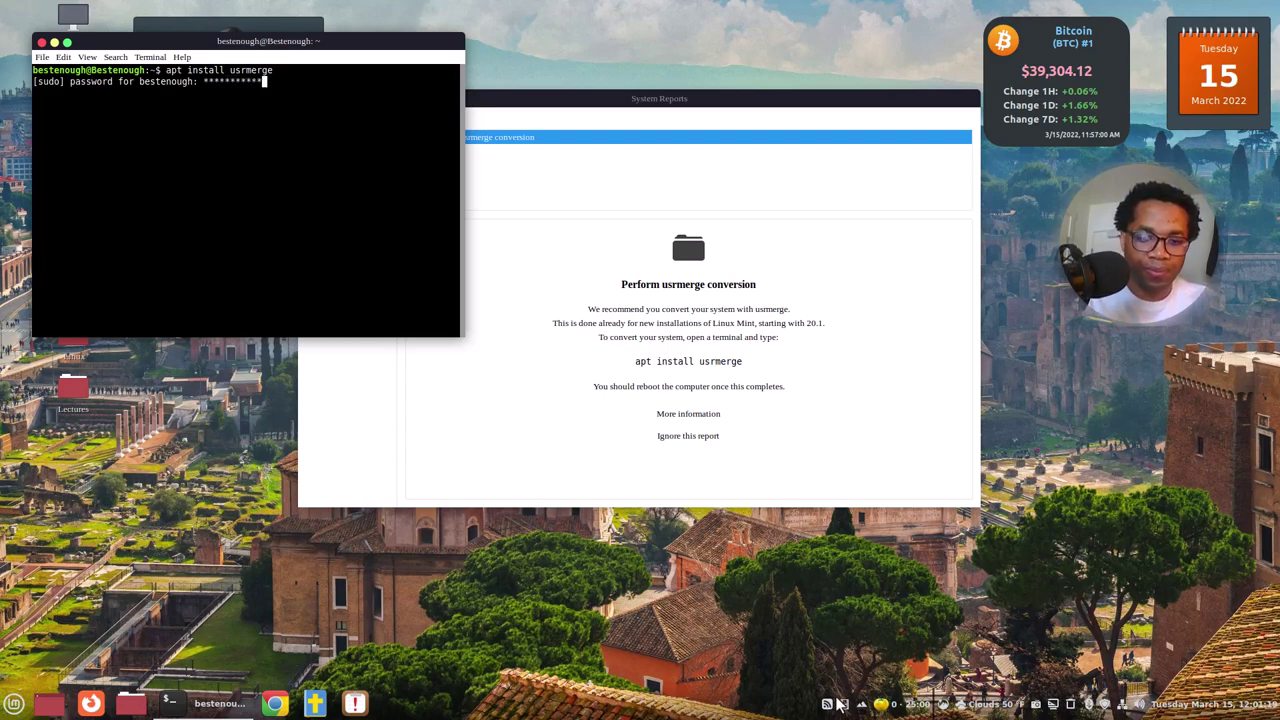
{"action": "type", "text": "*"}
- Submit the password and accept the automatic conversion to merged /usr
{"action": "key", "text": "Return"}
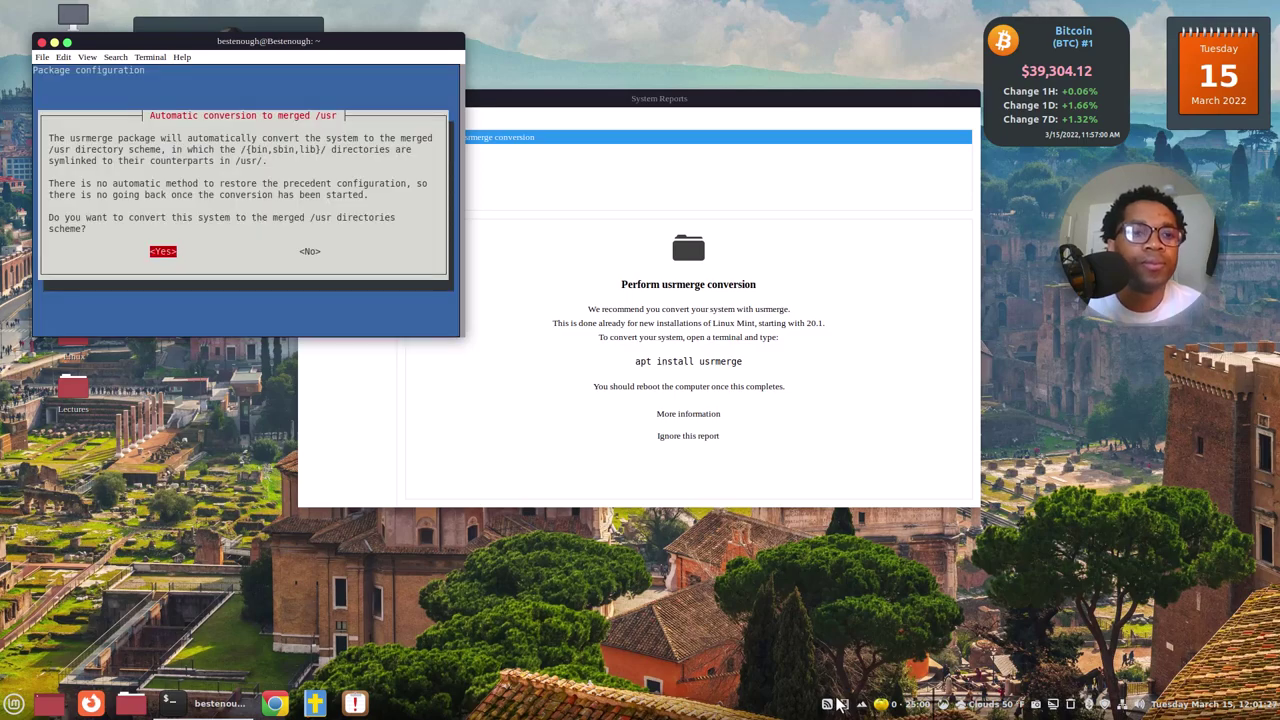
{"action": "key", "text": "Return"}
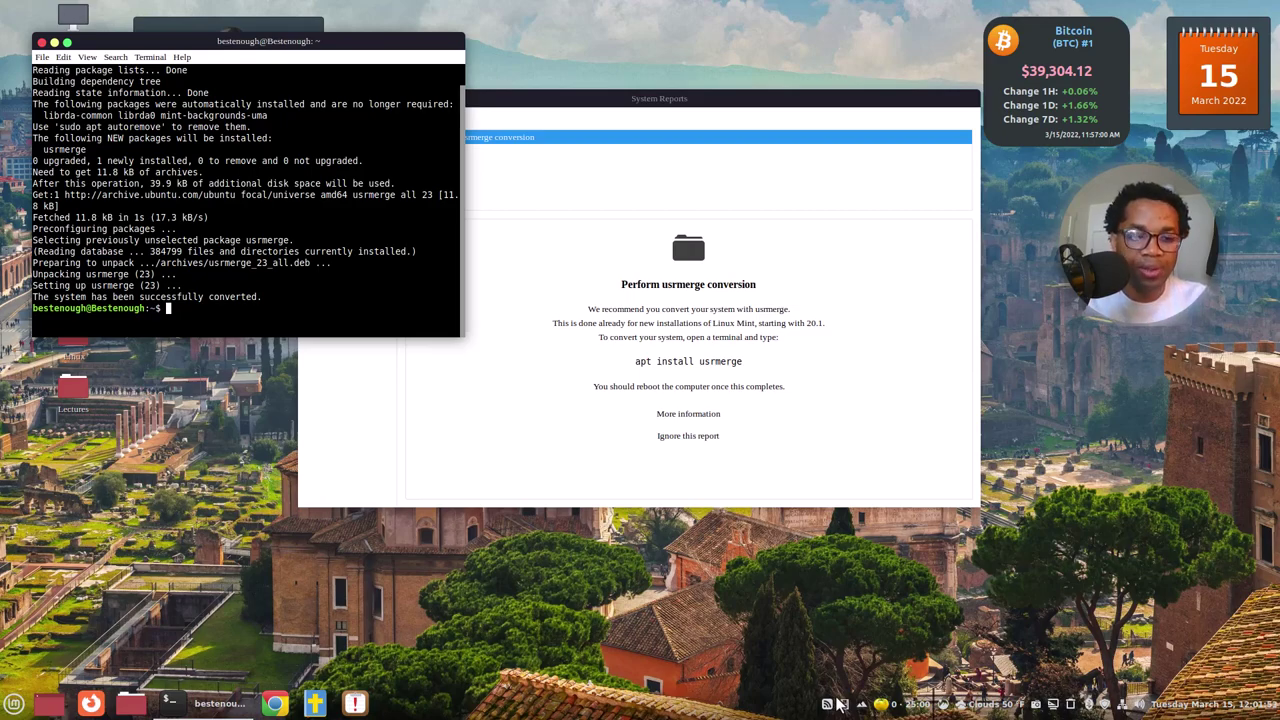
- Run the 'reboot' command so the machine restarts to the Cinnamon desktop
{"action": "type", "text": "reboot"}
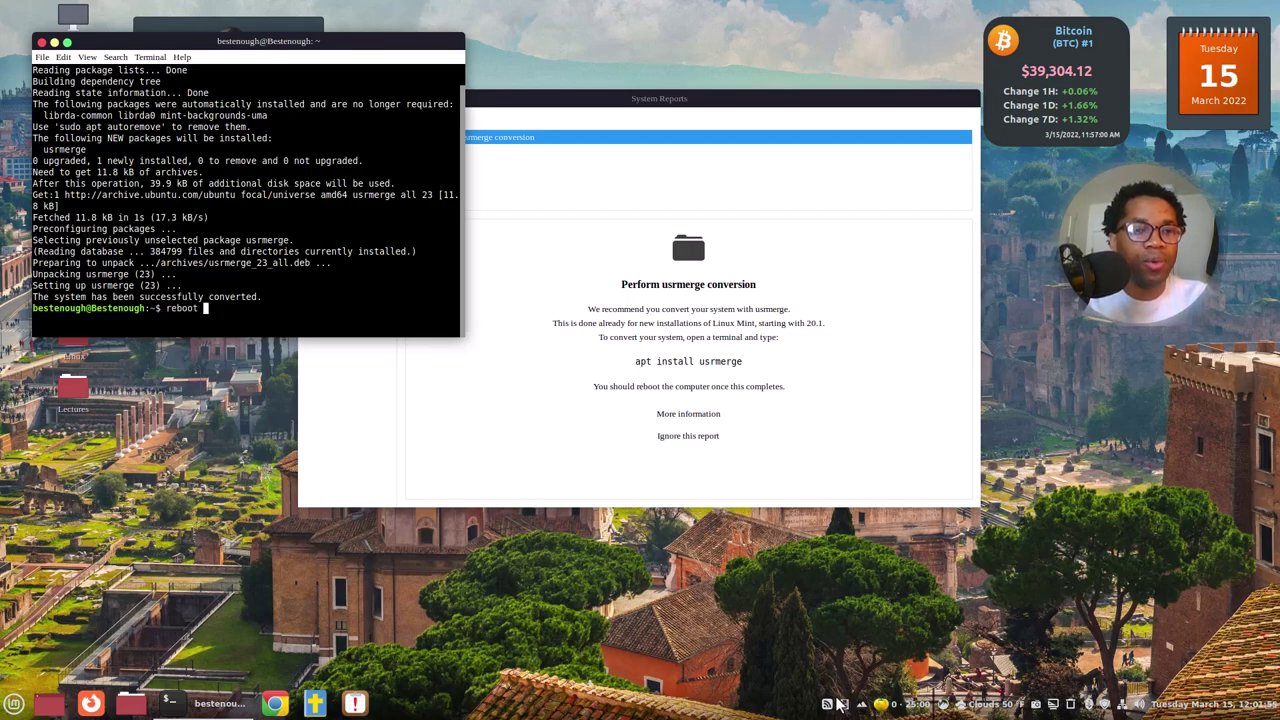
{"action": "key", "text": "Return"}
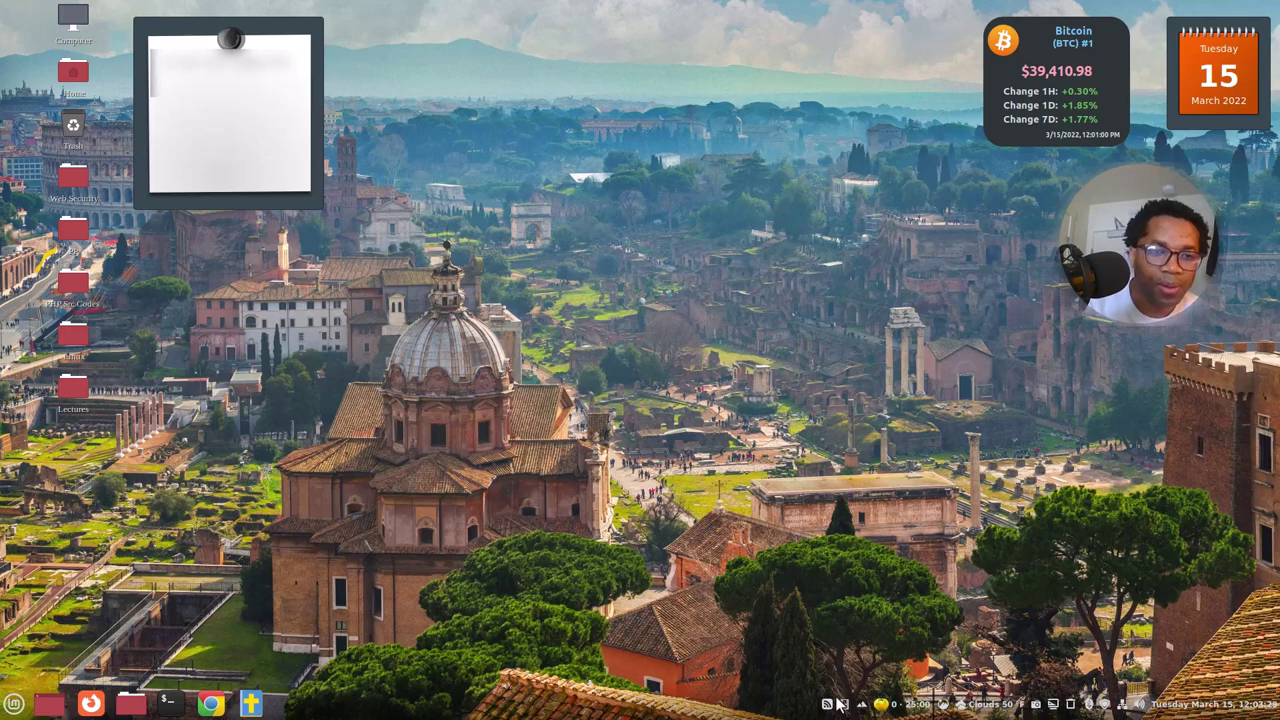
- Search 'syste' in the Mint menu and launch System Info rather than System Reports
{"action": "key", "text": "super"}
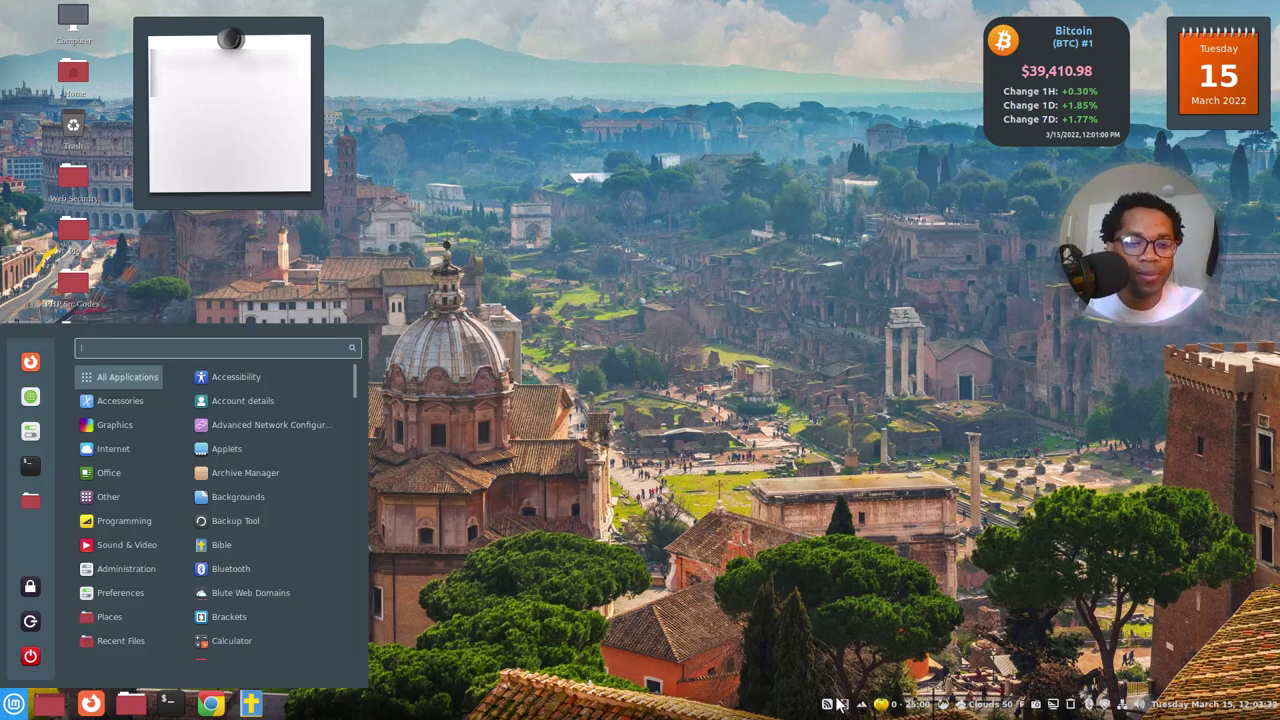
{"action": "type", "text": "syste"}
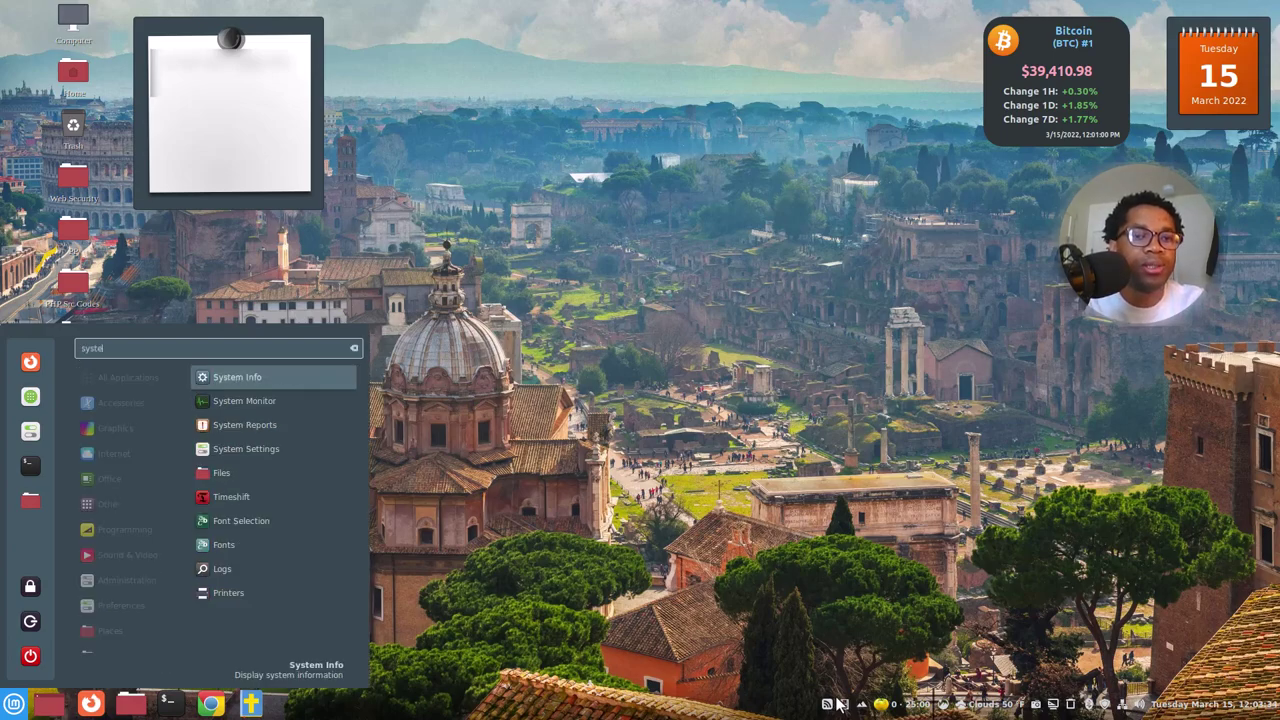
{"action": "key", "text": "Down"}
{"action": "key", "text": "Down"}
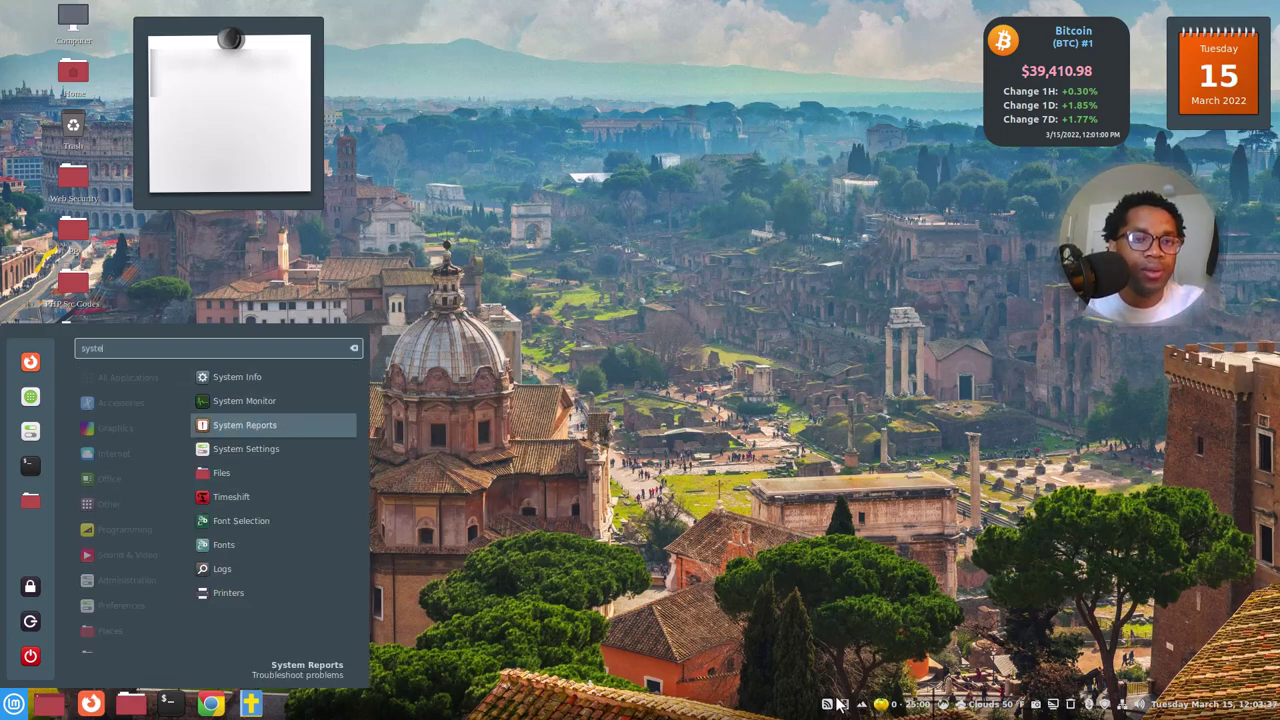
{"action": "key", "text": "Up"}
{"action": "key", "text": "Up"}
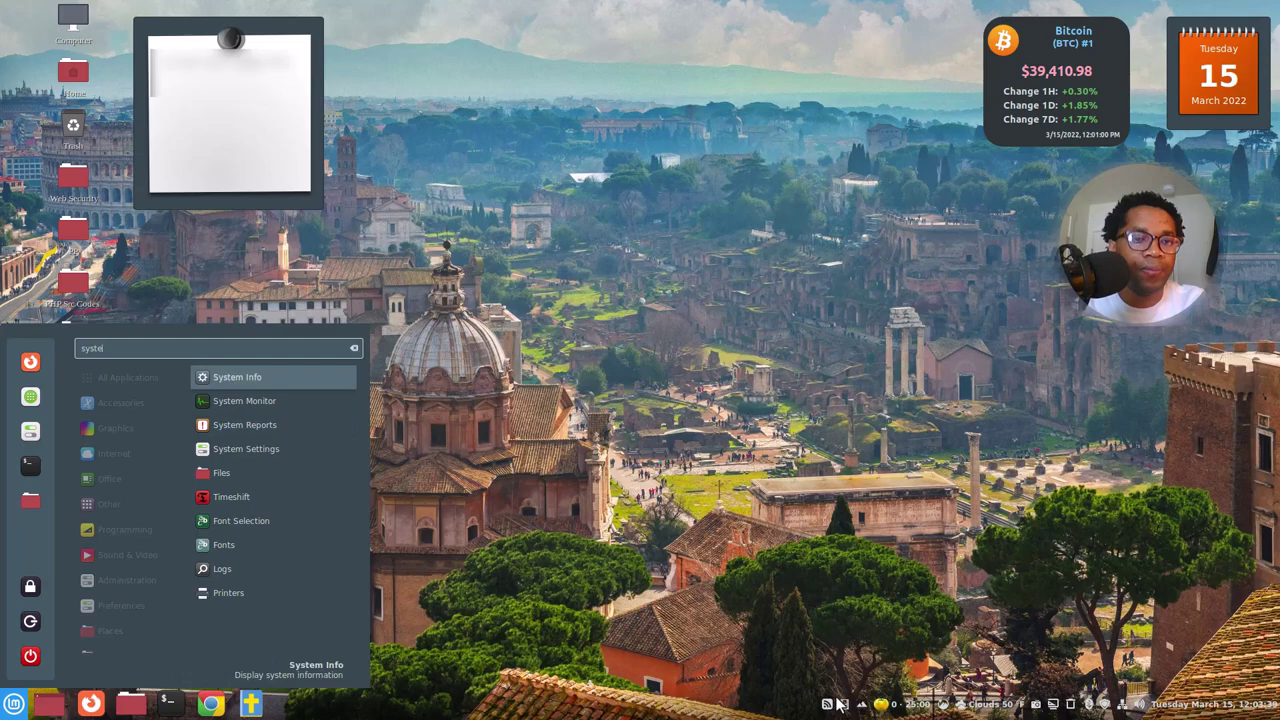
{"action": "key", "text": "Return"}
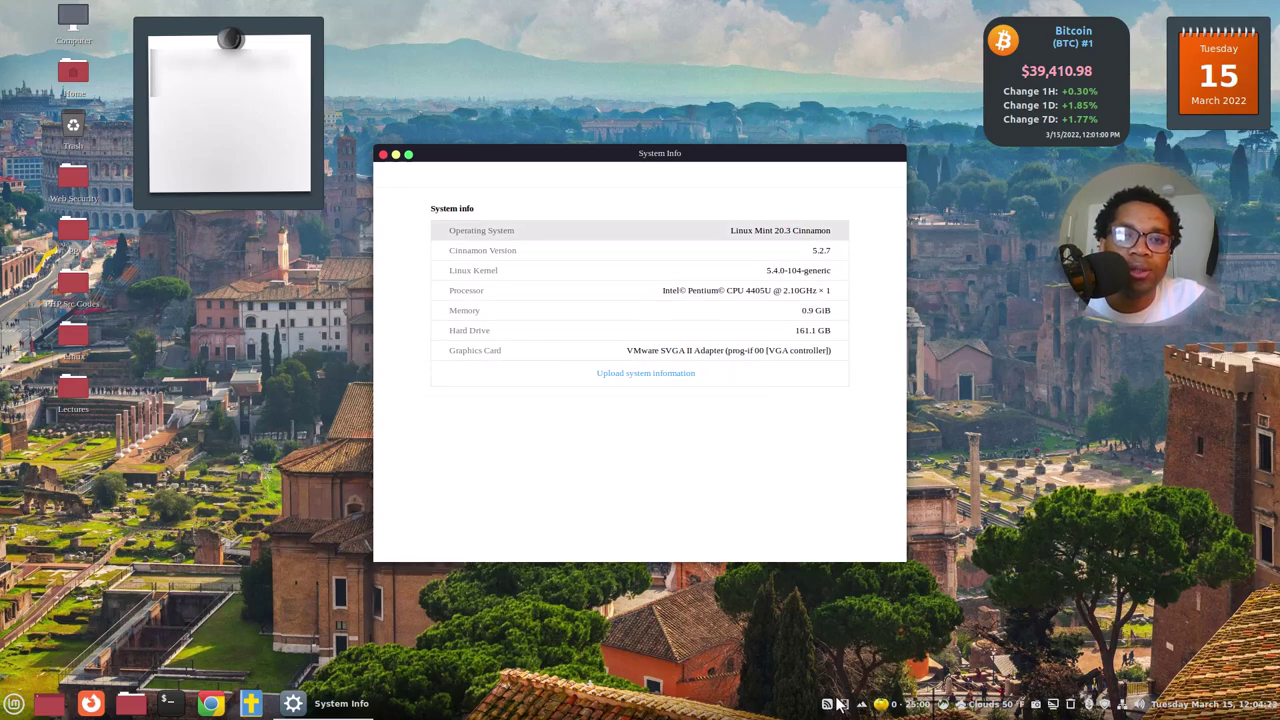
- Close the System Info window with Alt+F4
{"action": "key", "text": "alt+F4"}
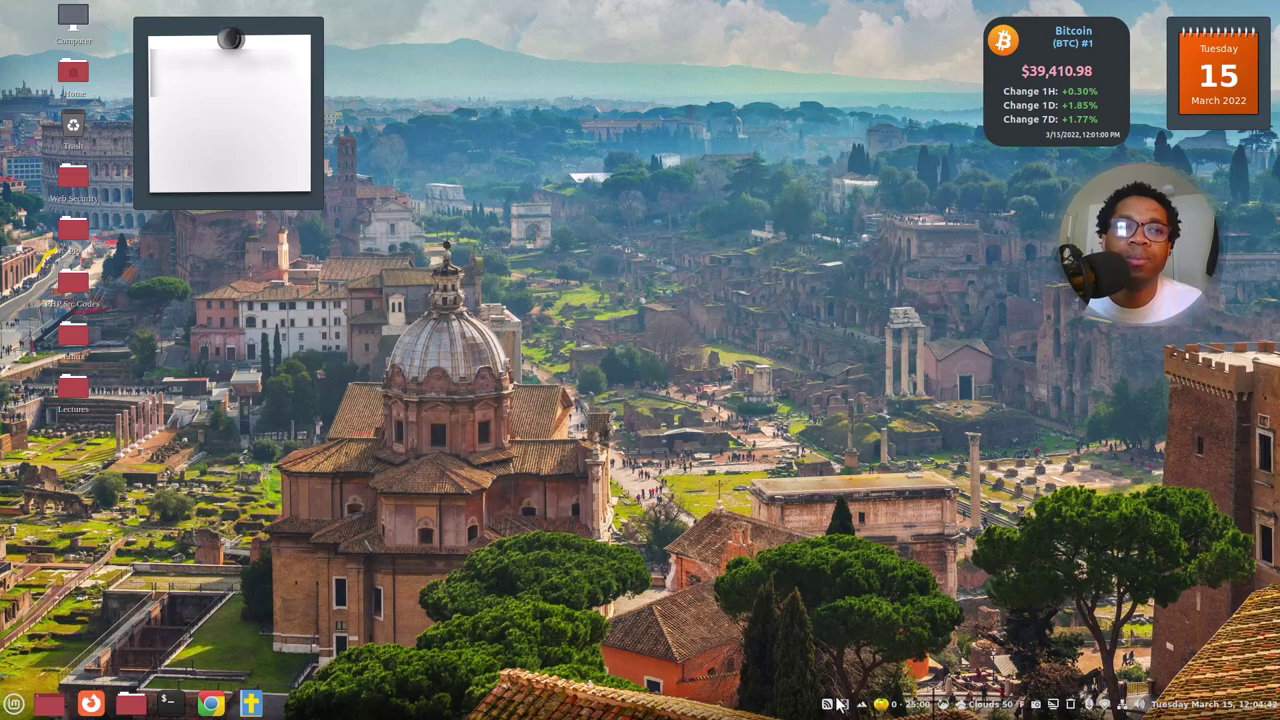